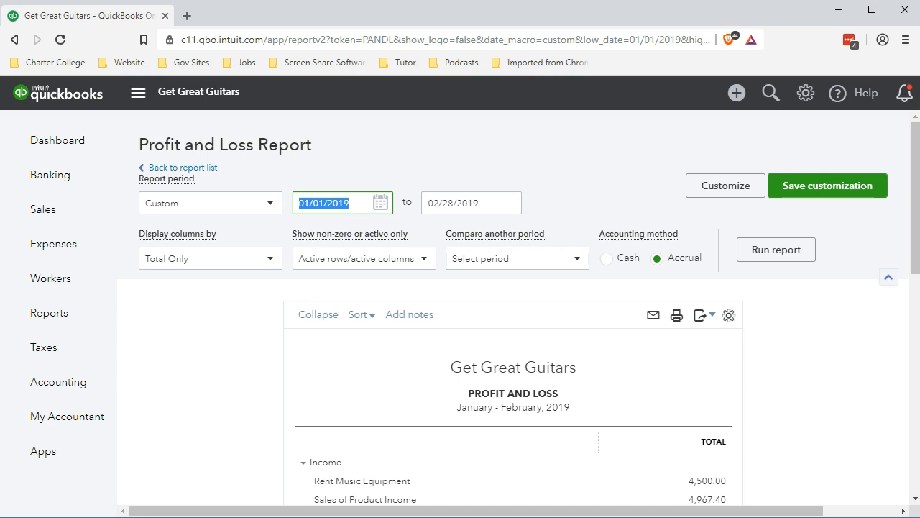
- Run the Profit and Loss report for the period 03/01/2019 to 03/31/2019
type("030119")
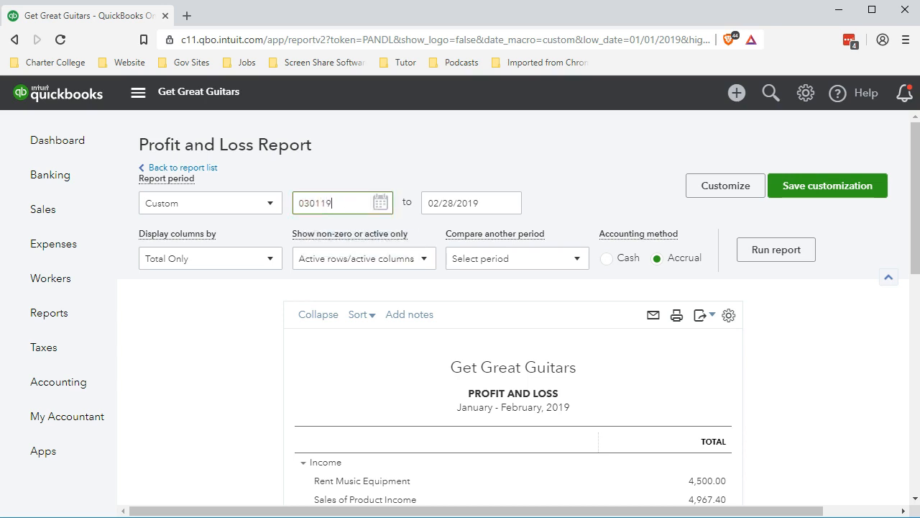
key("Tab")
type("033119")
key("Tab")
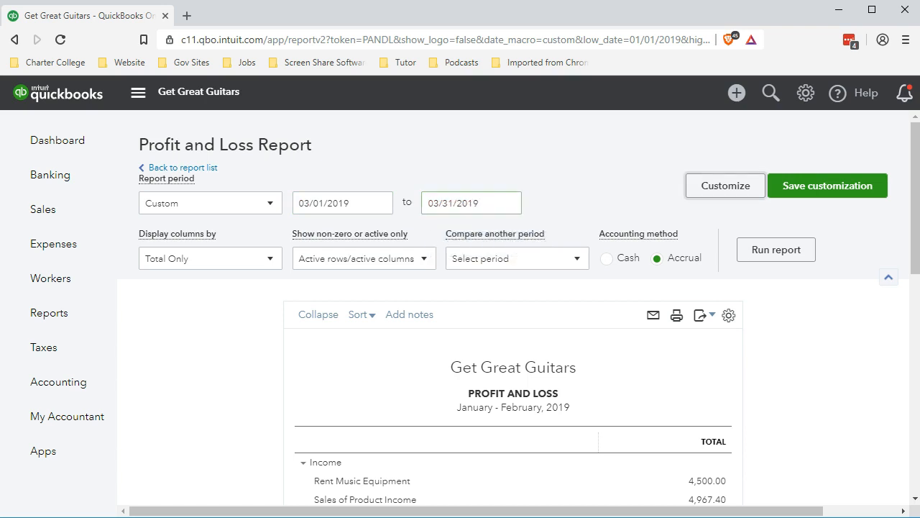
left_click(755, 250)
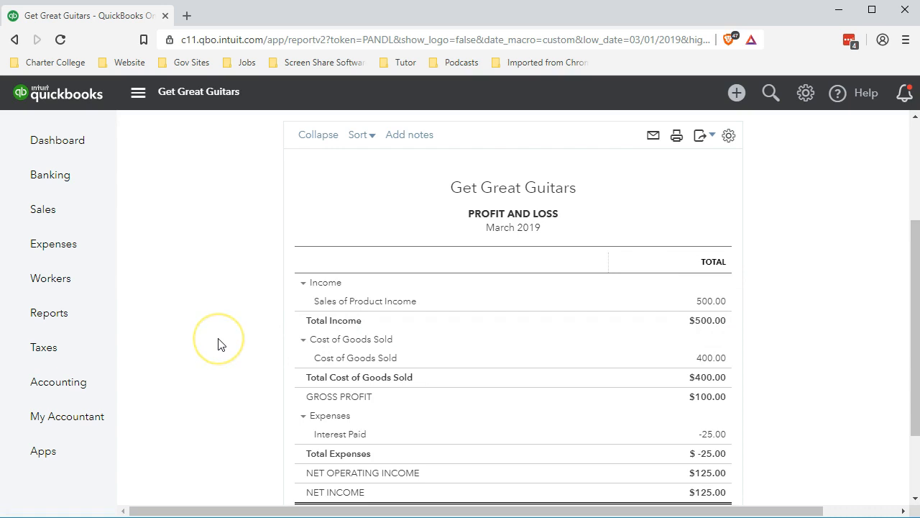
- Open the transaction detail behind March income and go back to the Profit and Loss summary
left_click(692, 316)
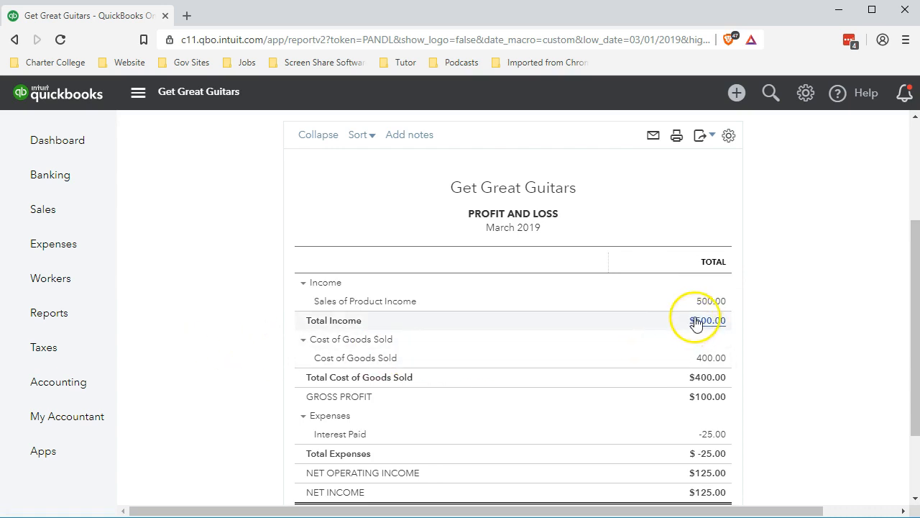
left_click(708, 307)
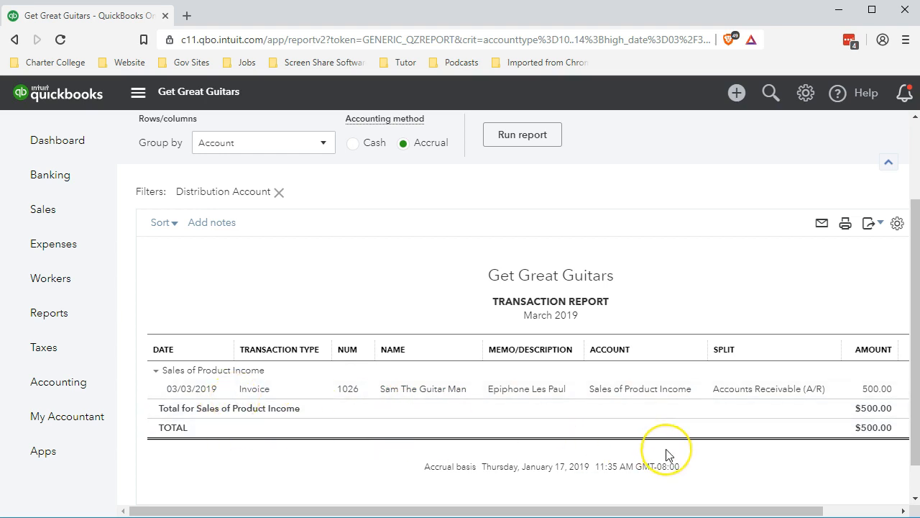
scroll(668, 456, "up", 2)
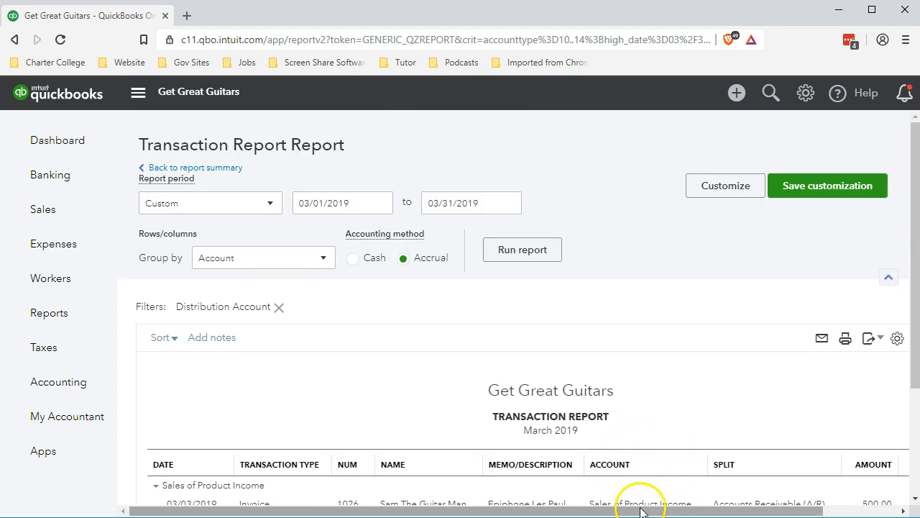
left_click(238, 168)
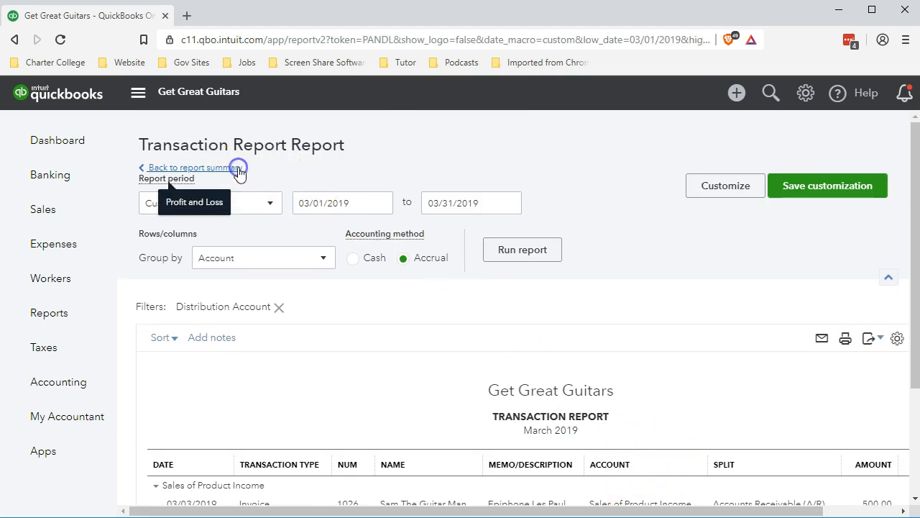
- Review the March Profit and Loss lines, recheck the invoice behind Sales of Product Income, and return to the summary
scroll(626, 329, "down", 3)
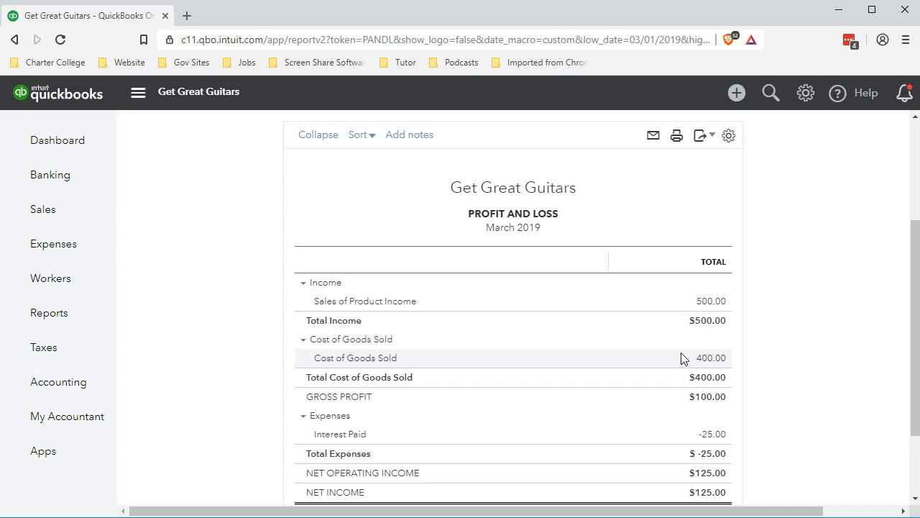
scroll(681, 357, "up", 2)
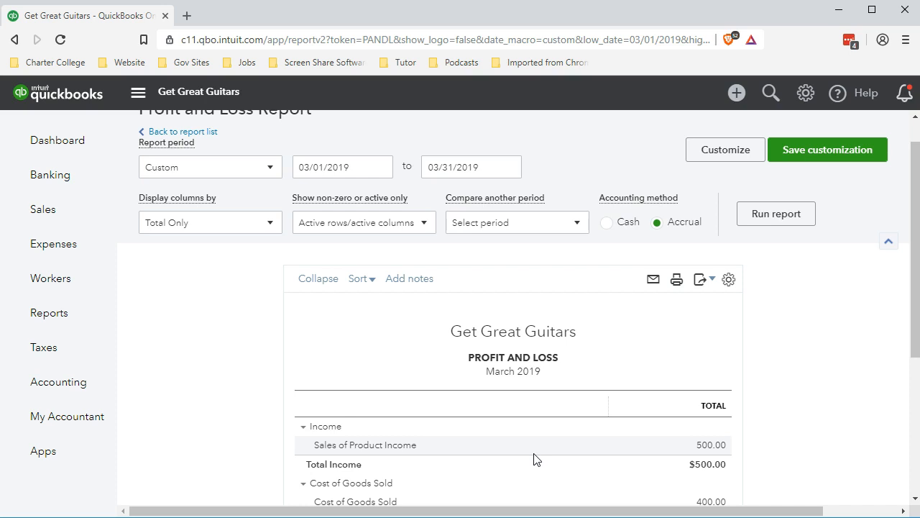
scroll(535, 458, "down", 1)
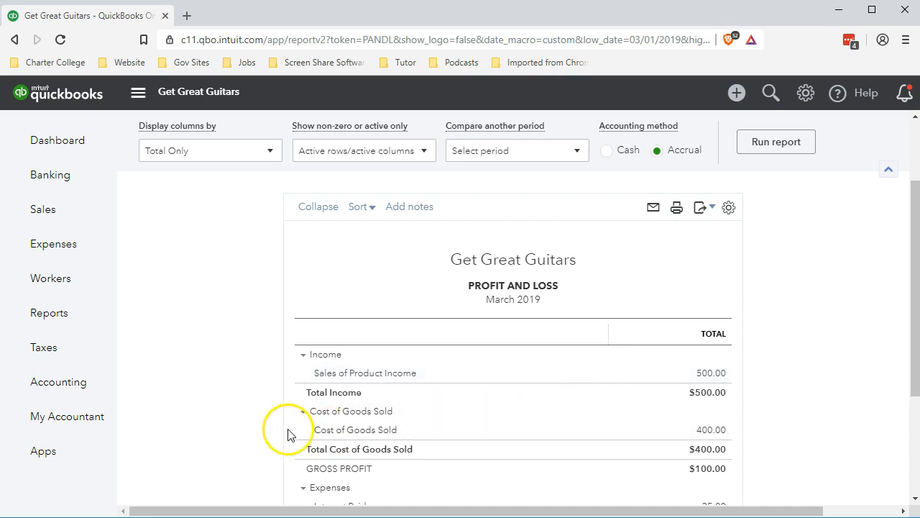
scroll(263, 437, "up", 3)
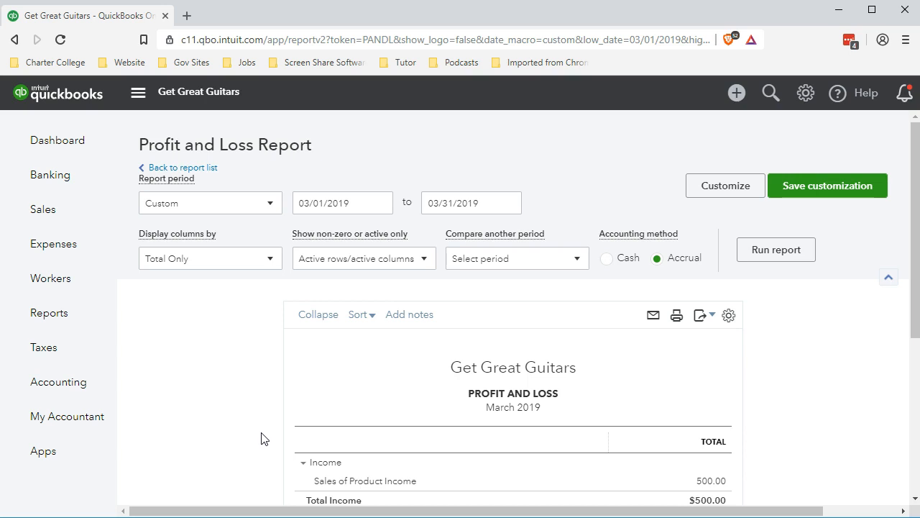
scroll(261, 438, "down", 1)
left_click(708, 415)
scroll(505, 430, "down", 1)
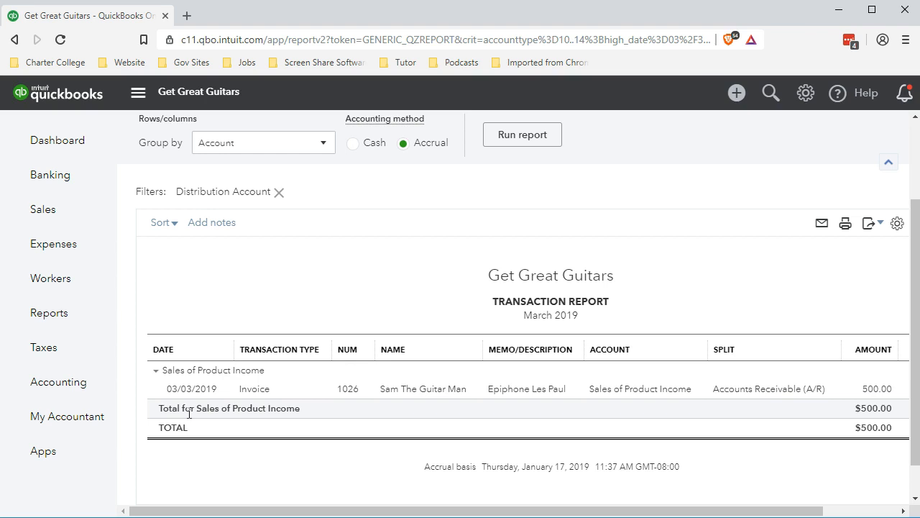
left_click(178, 407)
scroll(176, 406, "up", 3)
left_click(214, 173)
- Change the Profit and Loss period to 01/01/2019 through 02/28/2019 and rerun the report
scroll(318, 395, "down", 3)
scroll(318, 421, "up", 3)
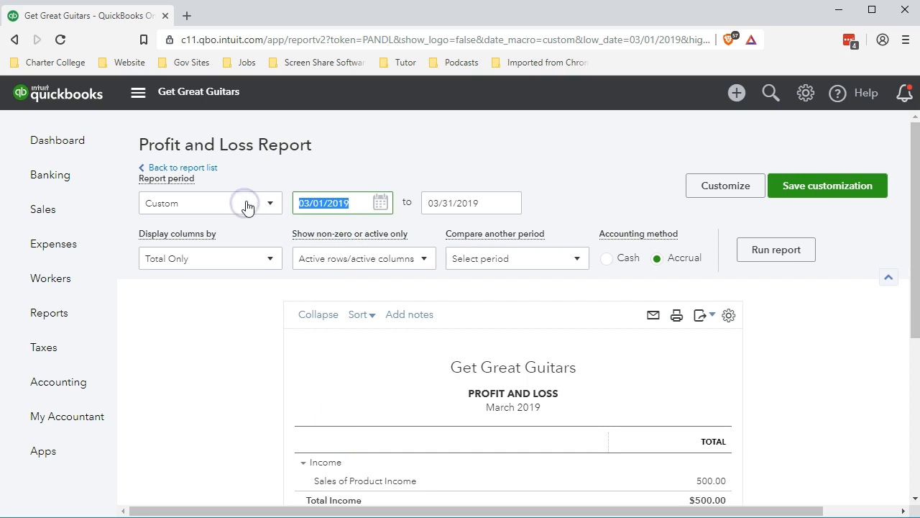
type("01/01/2019")
key("Tab")
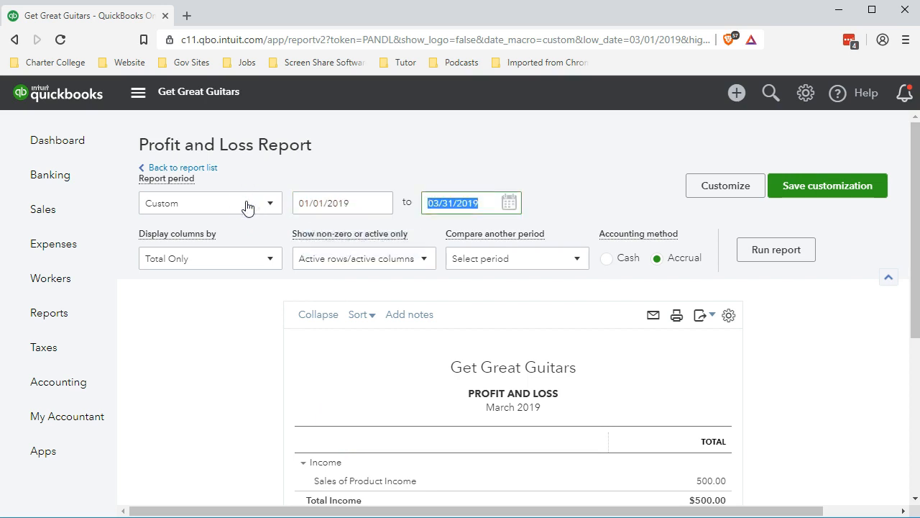
type("02/28/2019")
key("Tab")
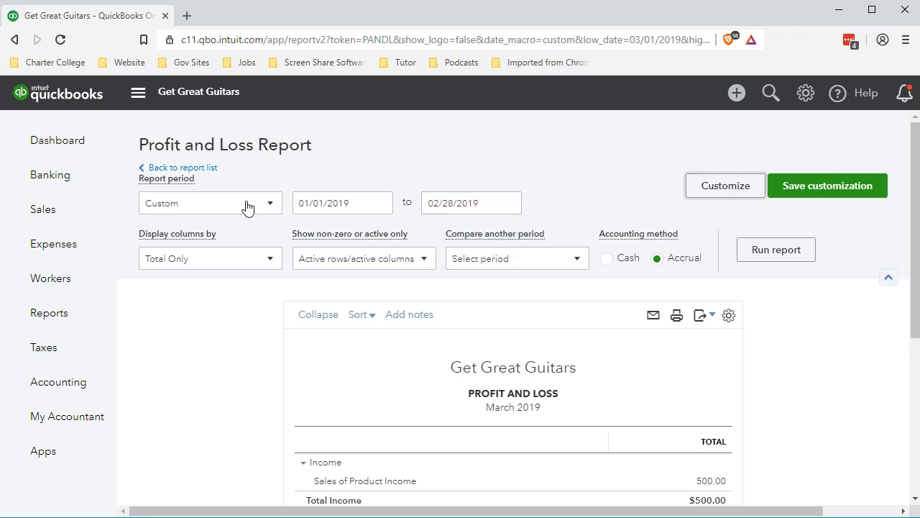
left_click(762, 249)
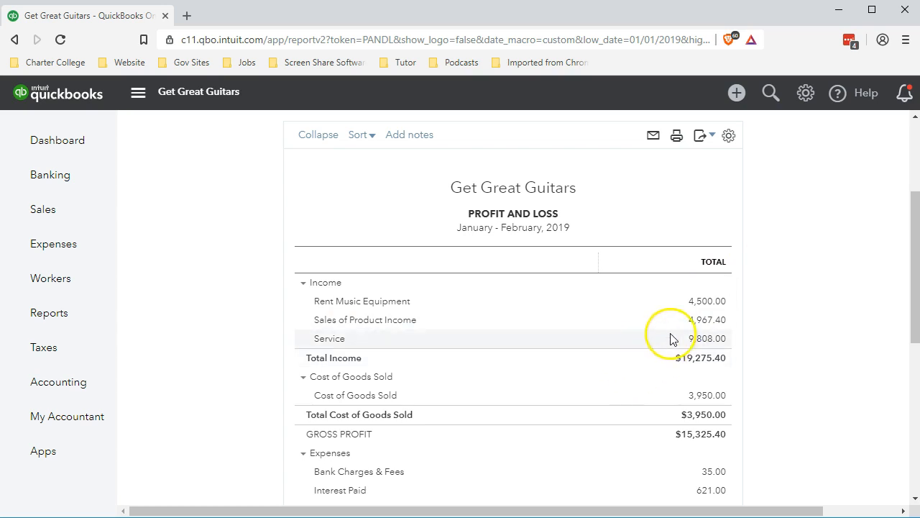
- Examine the 02/28/2019 Adj Entry journal entry through the Sales of Product Income detail, close it, and return to the Profit and Loss report
left_click(697, 323)
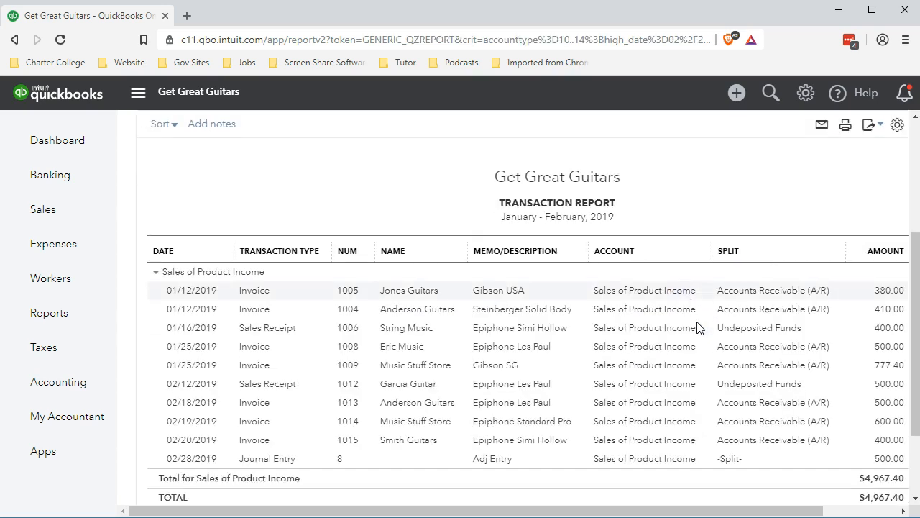
scroll(676, 388, "down", 1)
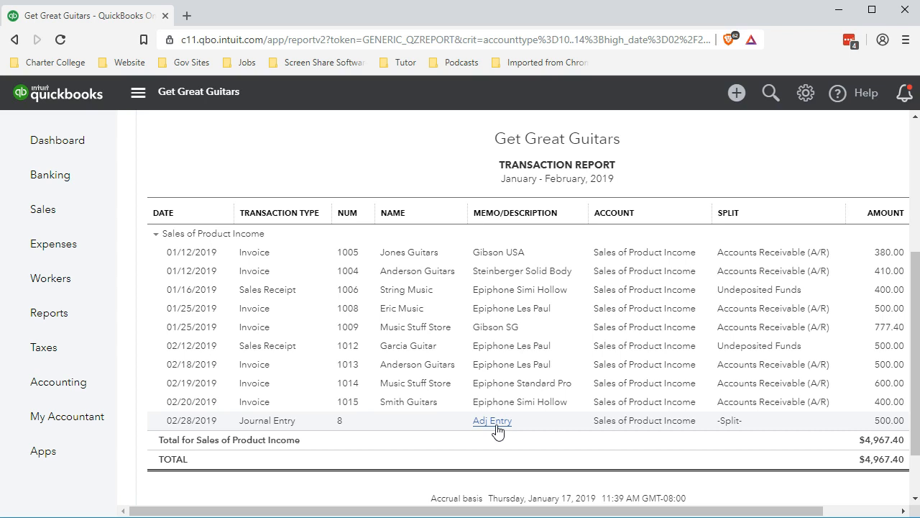
left_click(890, 422)
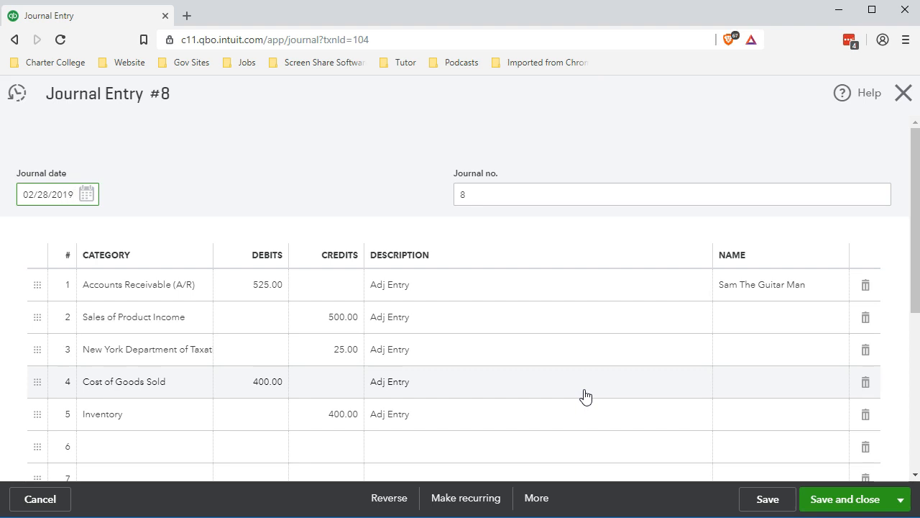
left_click(905, 94)
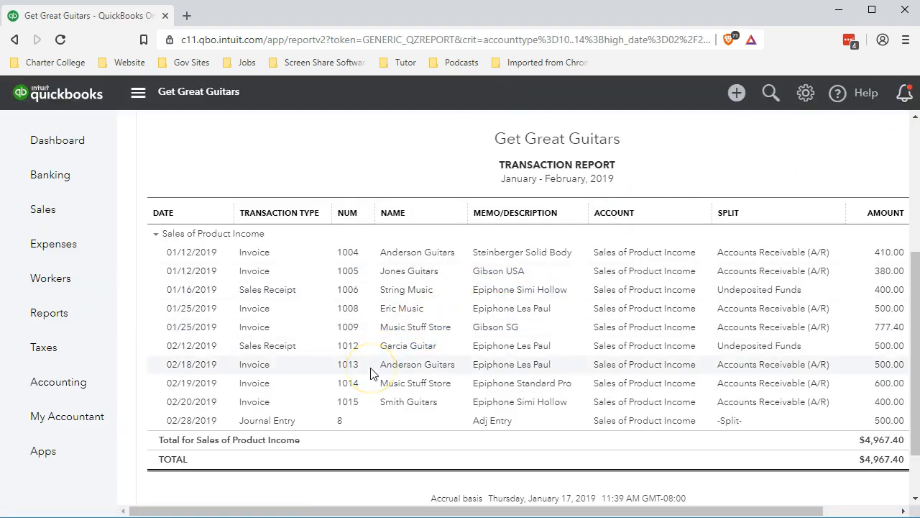
scroll(350, 380, "up", 3)
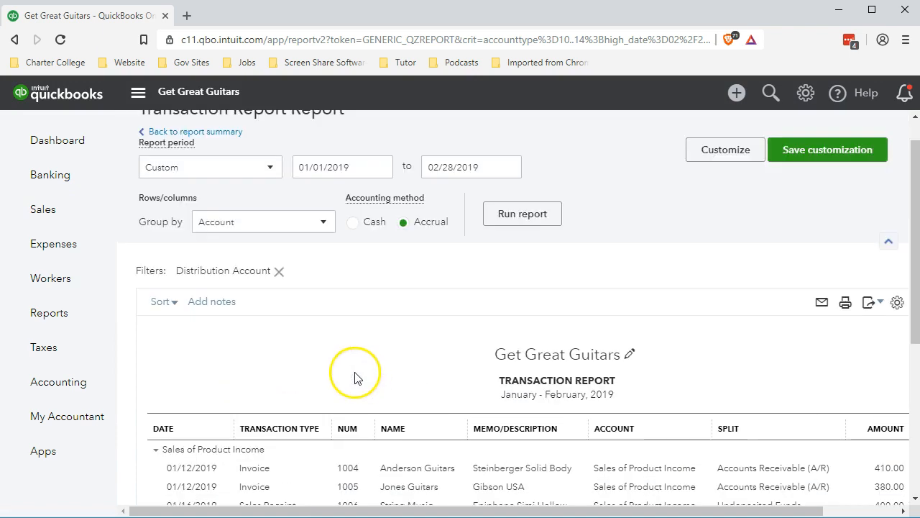
left_click(223, 131)
scroll(177, 291, "up", 3)
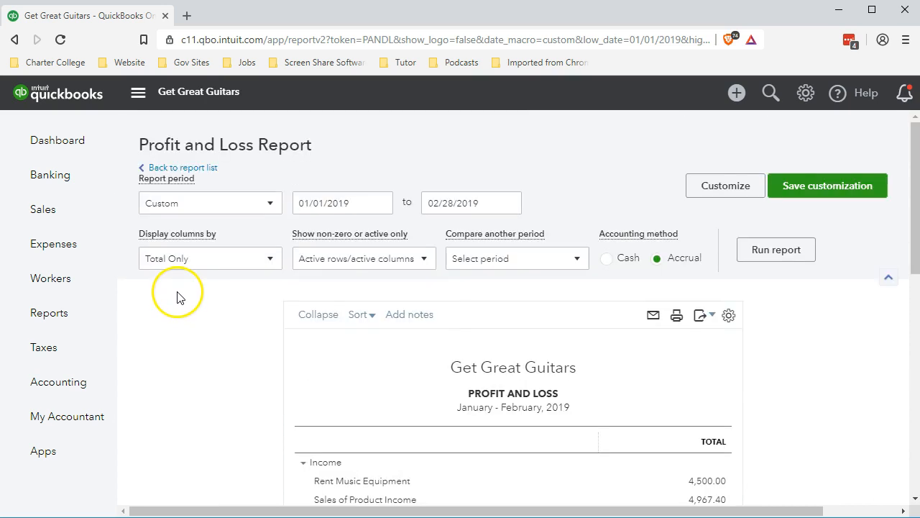
- Duplicate the Profit and Loss browser tab and move the working tab to second position
right_click(128, 16)
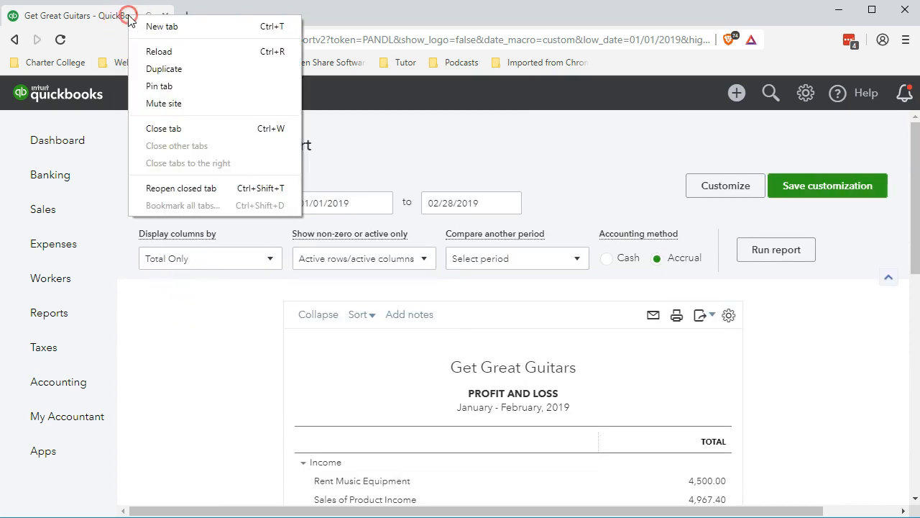
left_click(137, 70)
left_click_drag(111, 17, 268, 13)
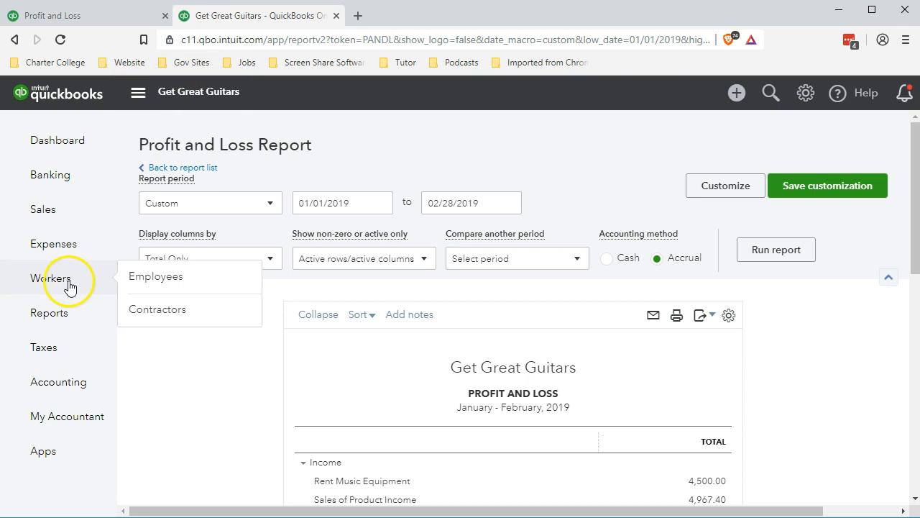
- Open the Balance Sheet report and run it for 01/01/2019 to 02/28/2019
left_click(68, 316)
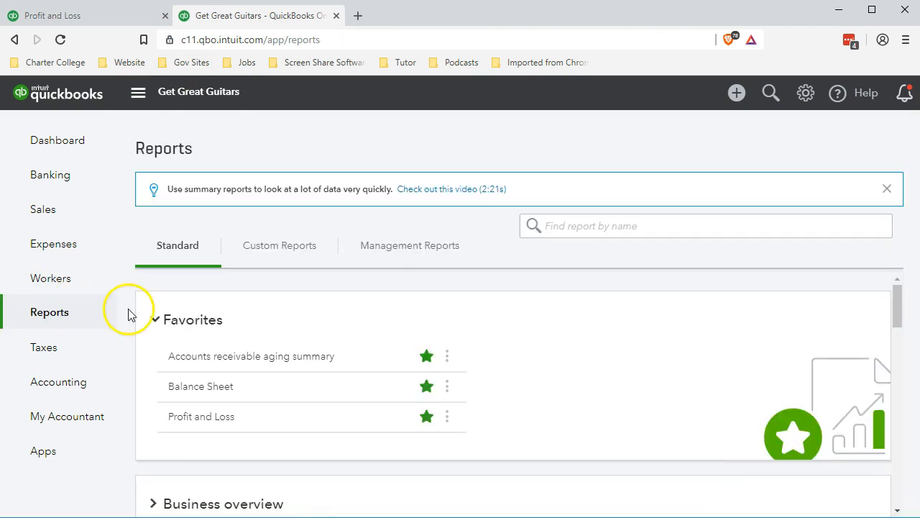
left_click(193, 391)
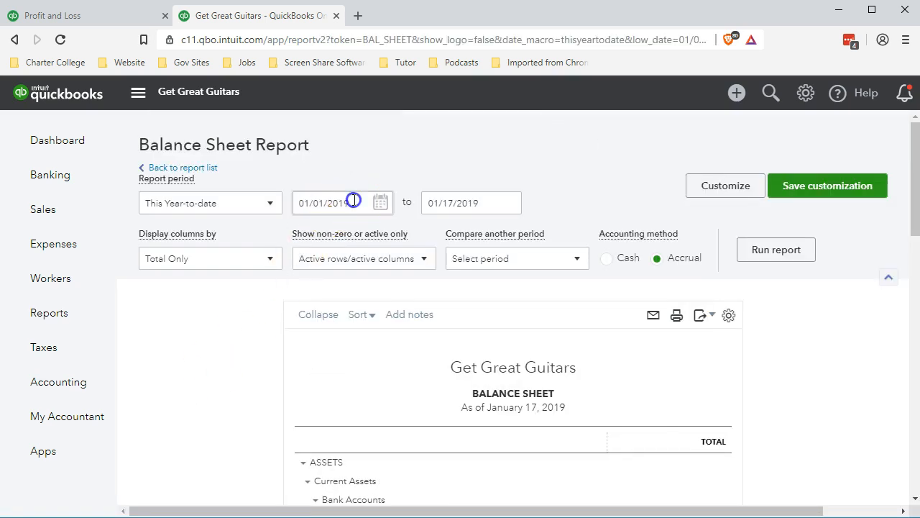
type("01/01/2019")
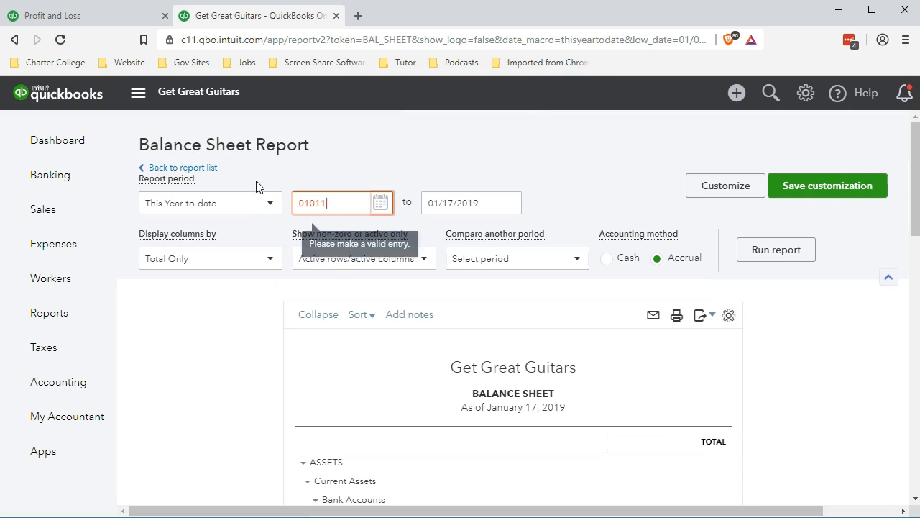
key("Tab")
type("02/28/2019")
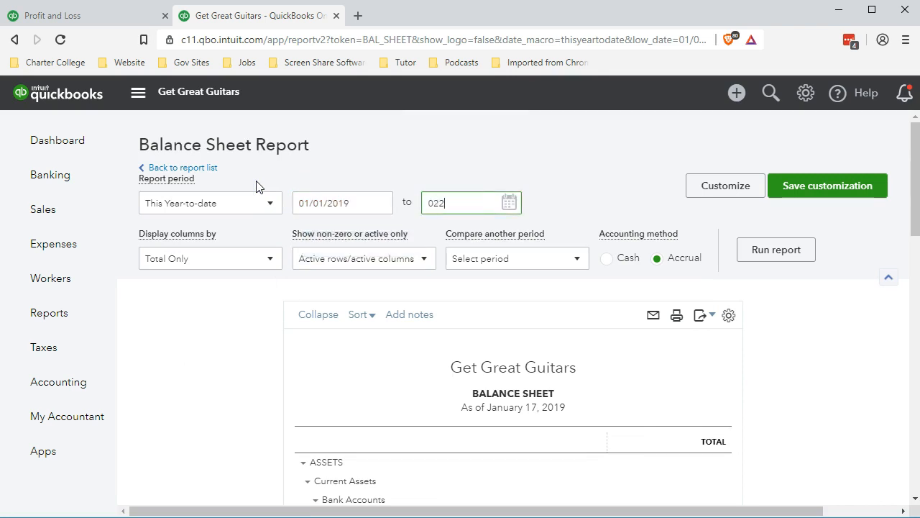
key("Tab")
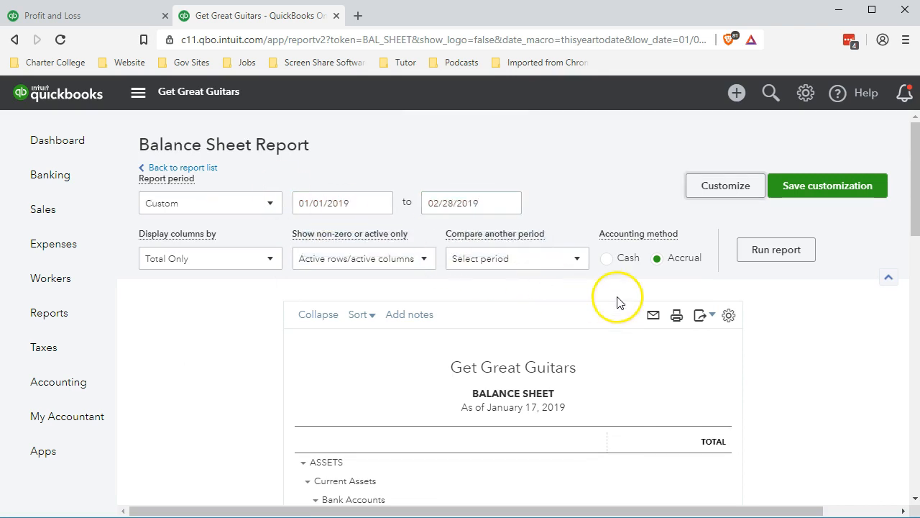
left_click(751, 257)
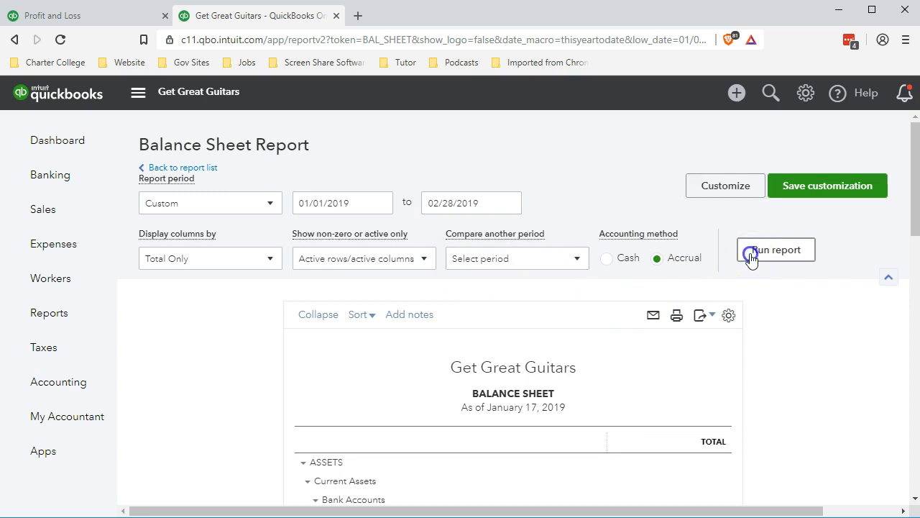
- Examine the 02/28/2019 Adj Entry journal entry through the Balance Sheet's Accounts Receivable detail, and close it without changes
scroll(564, 409, "down", 1)
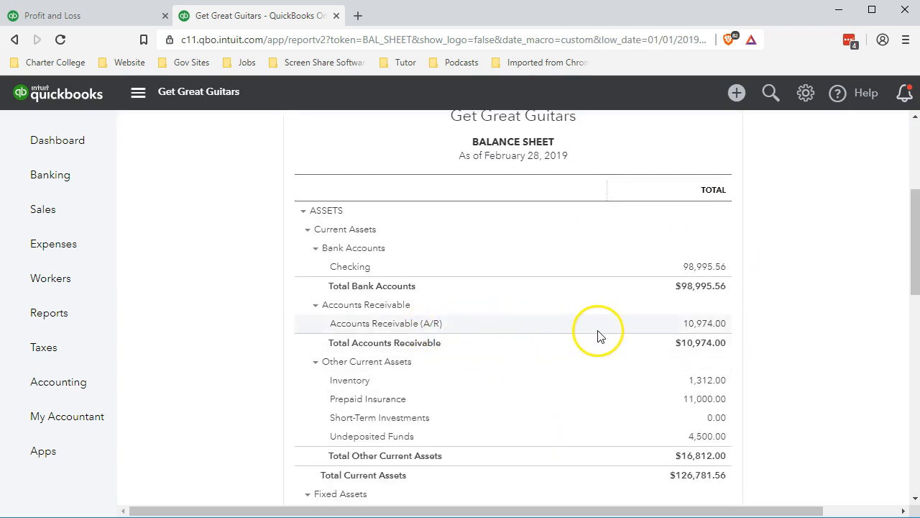
left_click(687, 327)
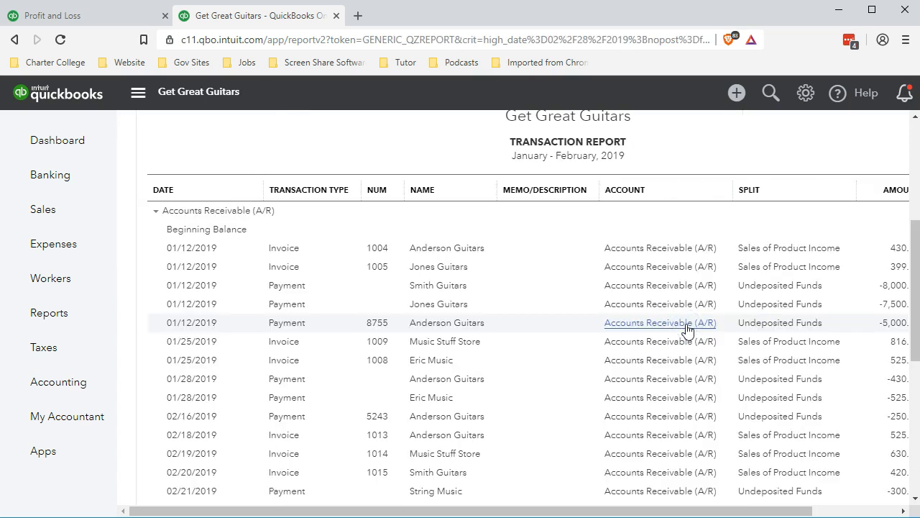
scroll(687, 329, "down", 5)
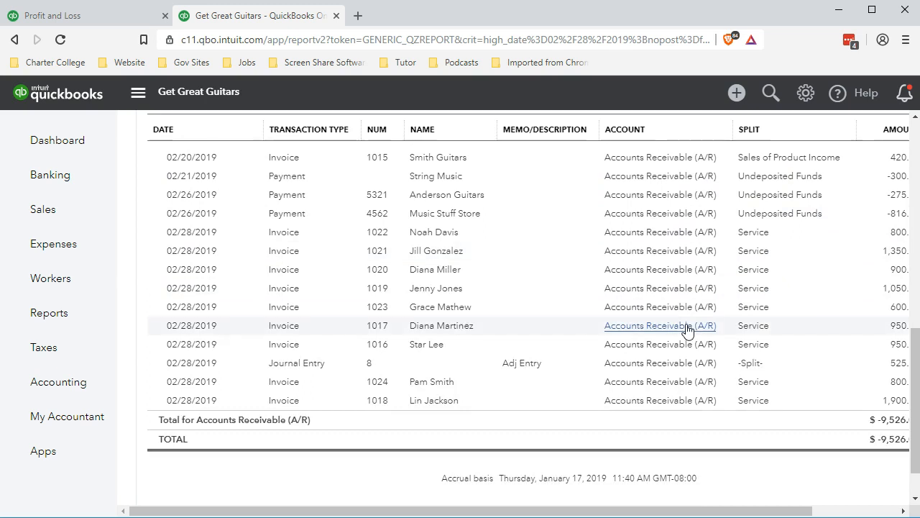
left_click(892, 369)
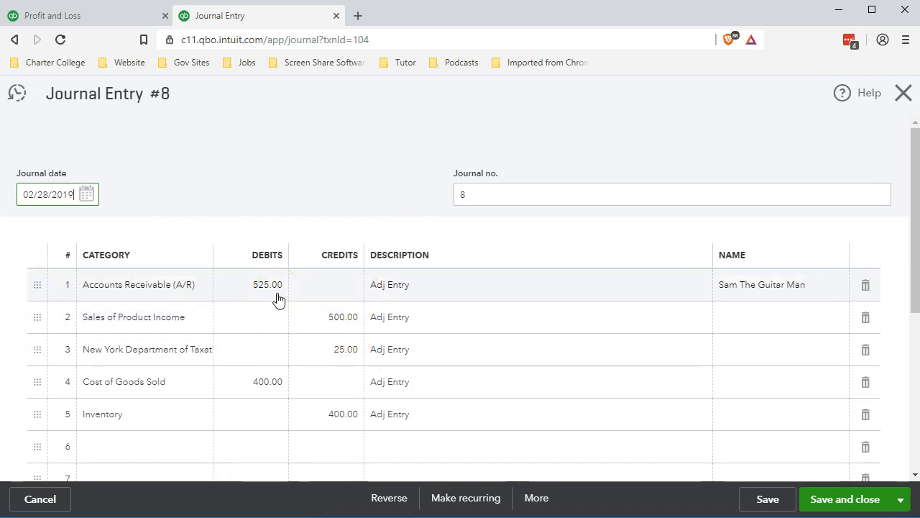
left_click(905, 95)
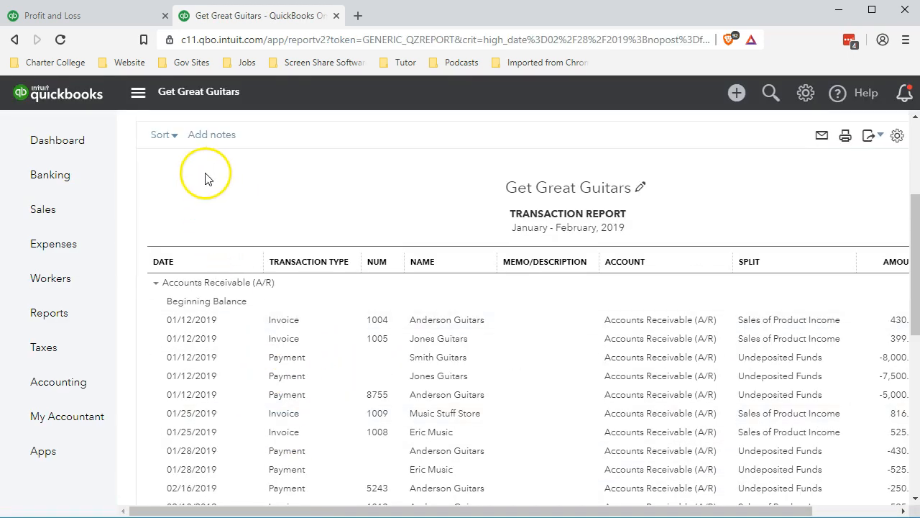
- Return to the Balance Sheet, examine the New York Department of Taxation and Finance Payable transaction detail, and go back to the report
left_click(185, 170)
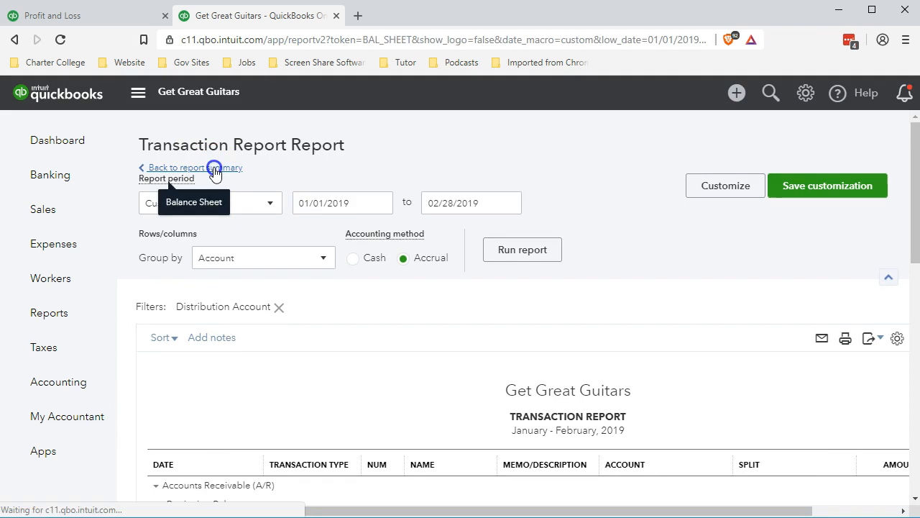
scroll(423, 335, "down", 5)
scroll(426, 359, "down", 5)
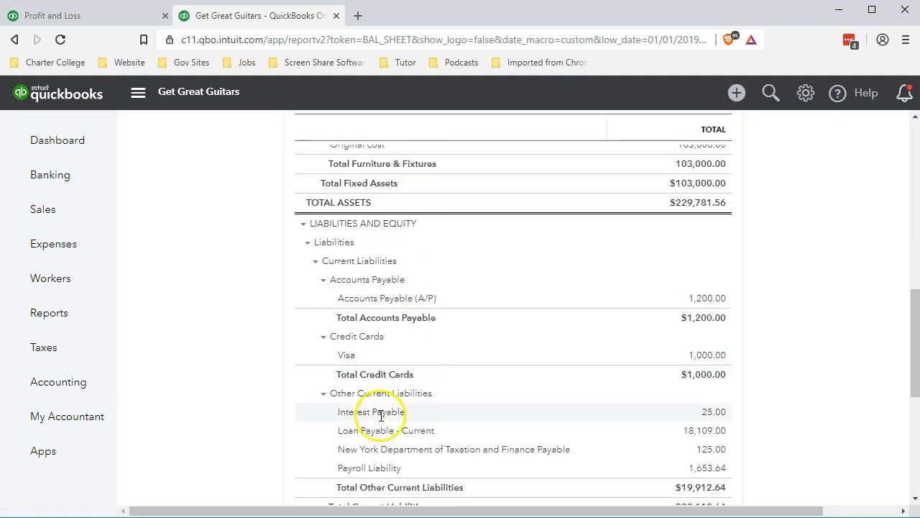
scroll(381, 417, "down", 2)
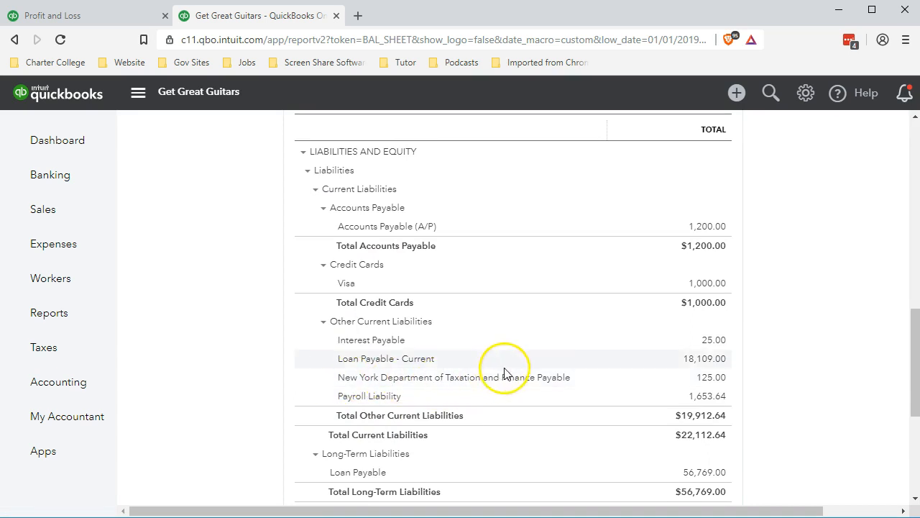
left_click(703, 377)
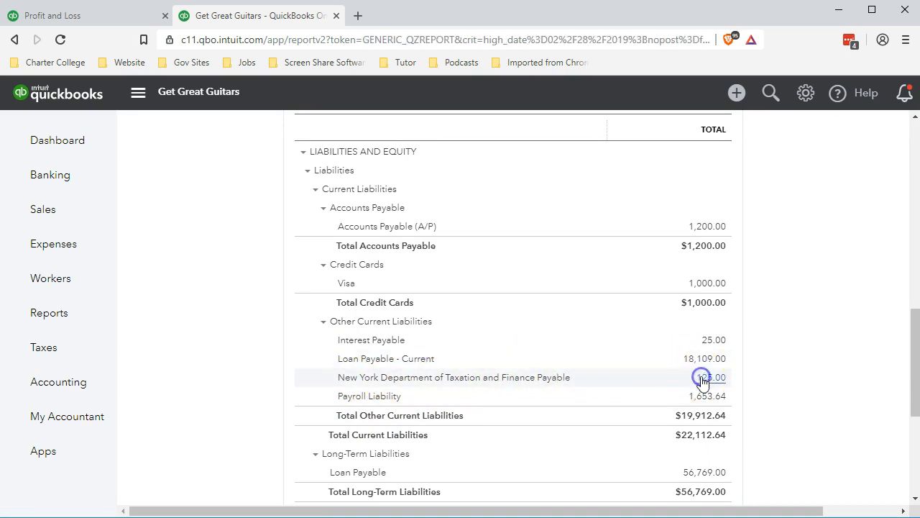
scroll(702, 382, "down", 2)
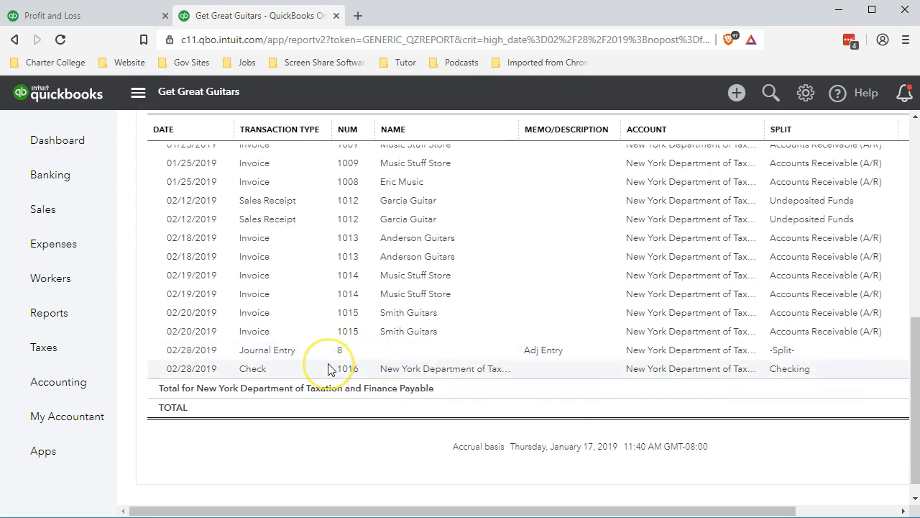
scroll(328, 368, "up", 8)
left_click(223, 169)
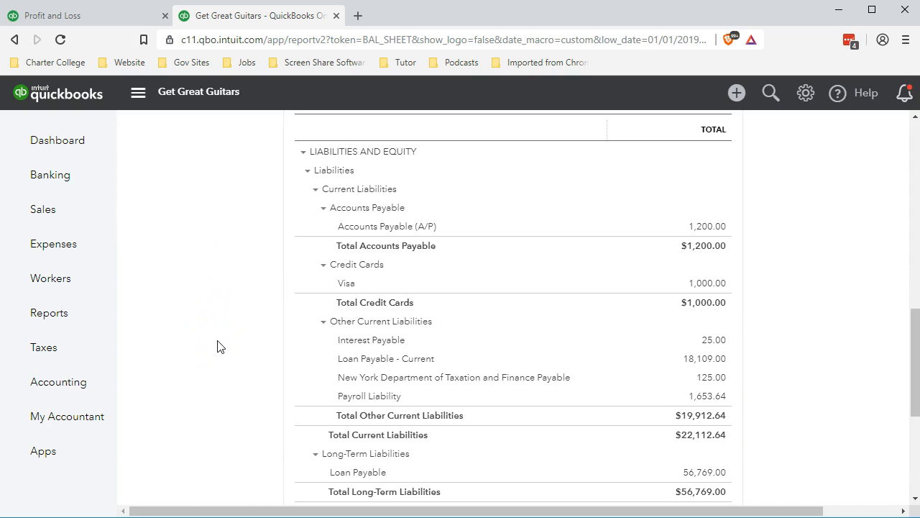
- Examine the Balance Sheet's Inventory transaction detail through its amount and balance columns, and return to the report summary
scroll(222, 360, "up", 5)
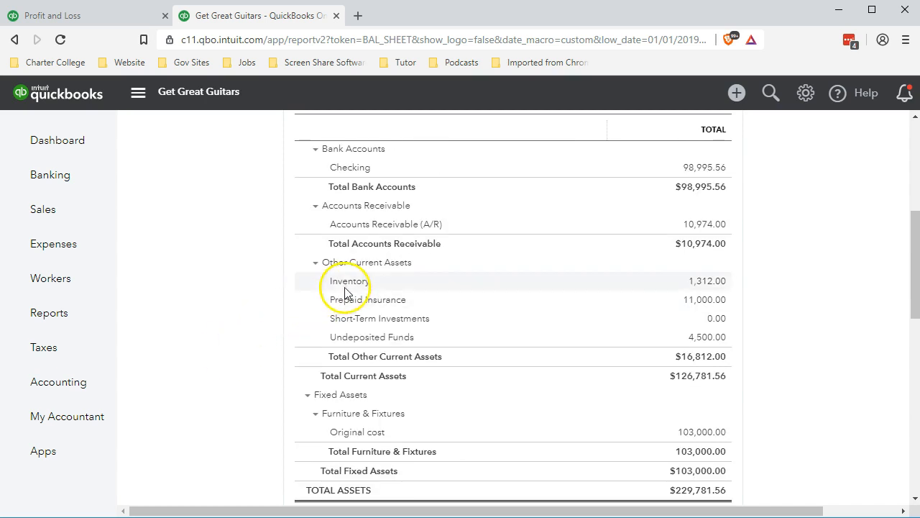
left_click(701, 284)
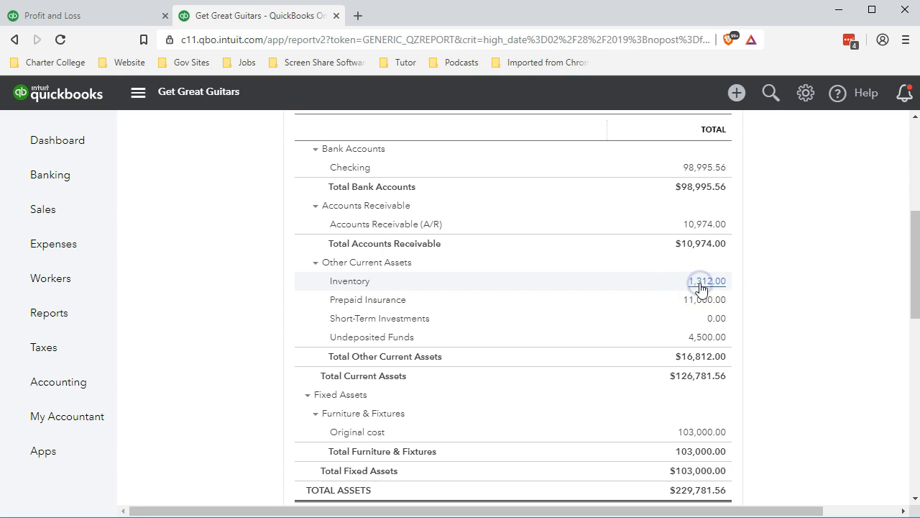
scroll(699, 287, "down", 3)
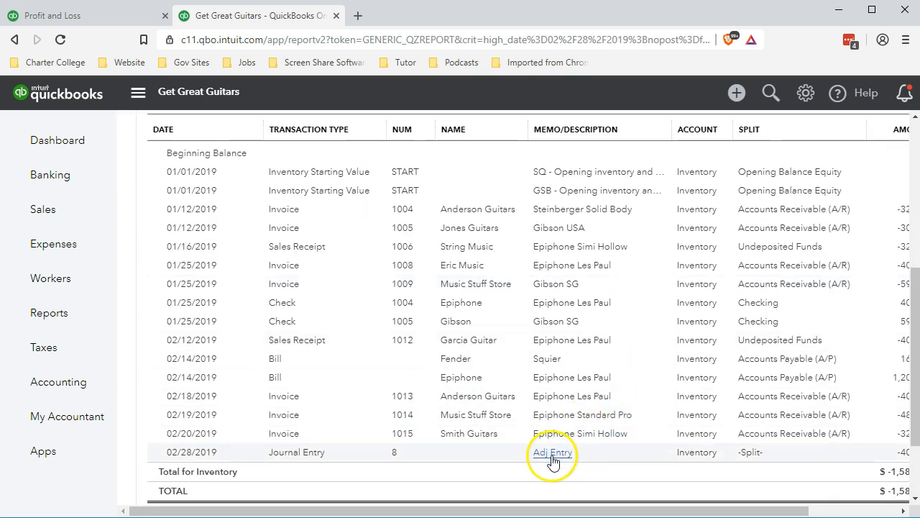
left_click_drag(647, 510, 760, 509)
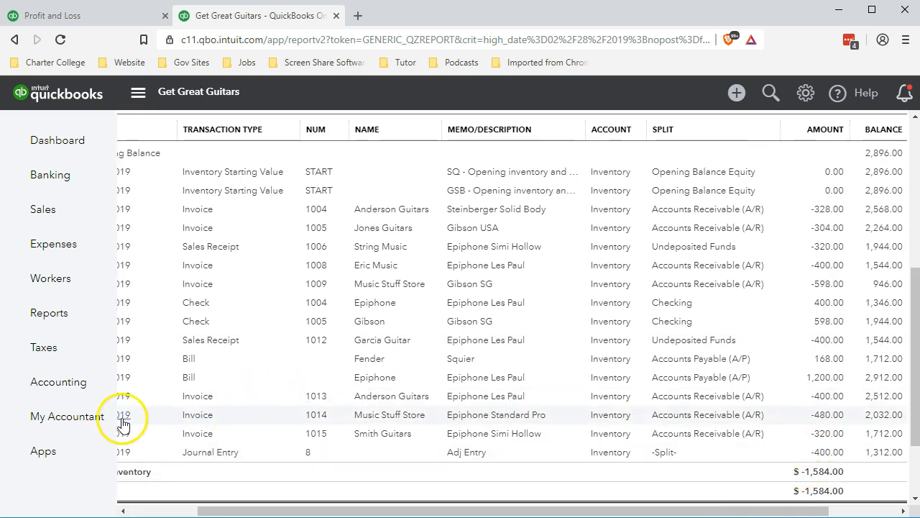
scroll(149, 415, "up", 5)
scroll(155, 402, "up", 1)
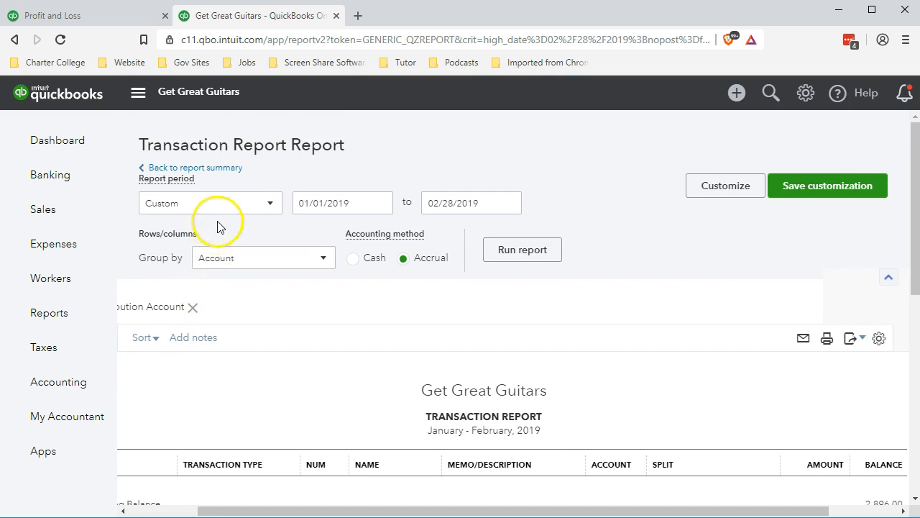
left_click(215, 172)
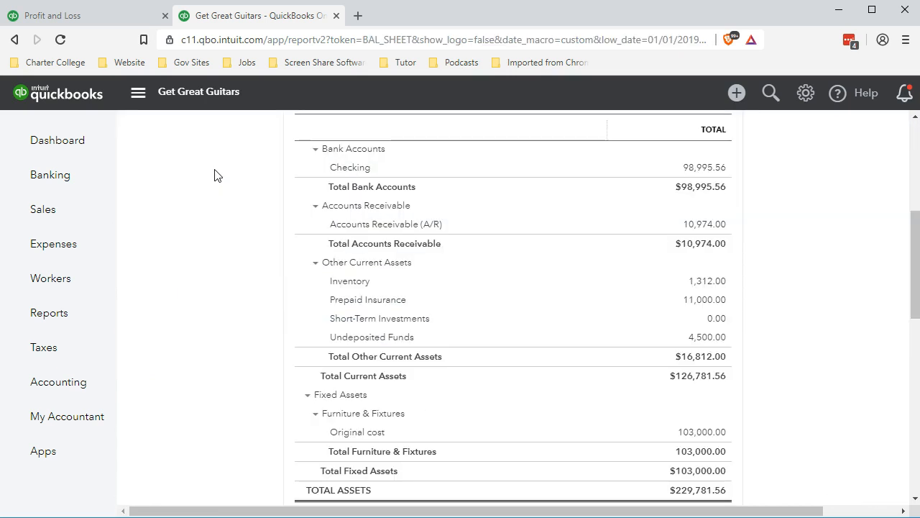
- Examine the 02/28/2019 Adj Entry journal entry through the Cost of Goods Sold detail of the Profit and Loss report
left_click(130, 21)
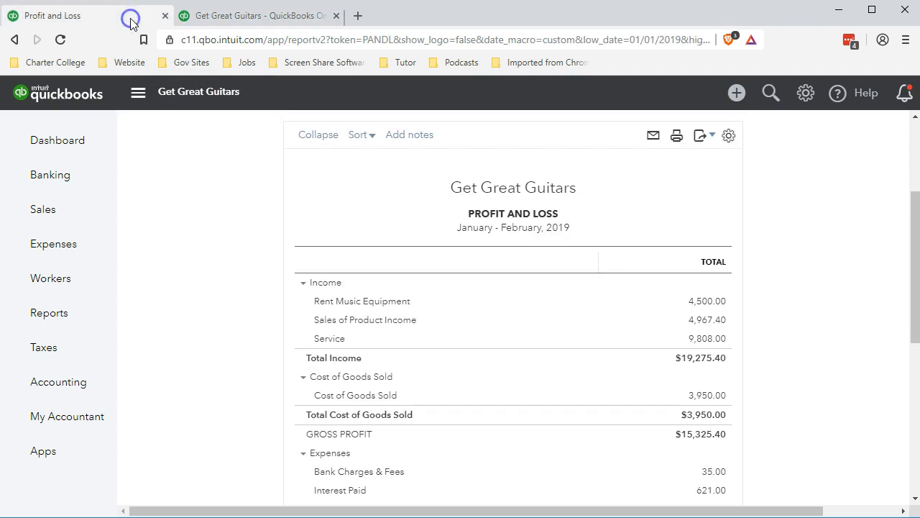
scroll(212, 339, "down", 3)
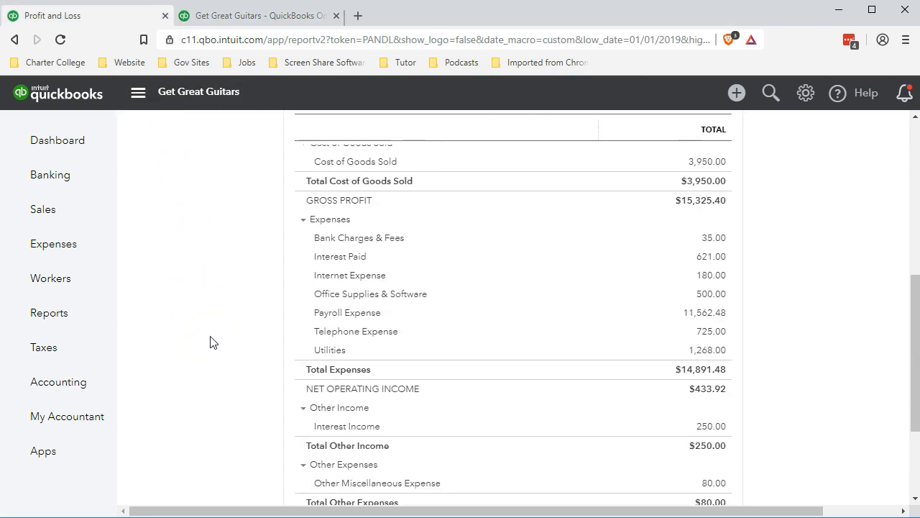
scroll(212, 342, "up", 1)
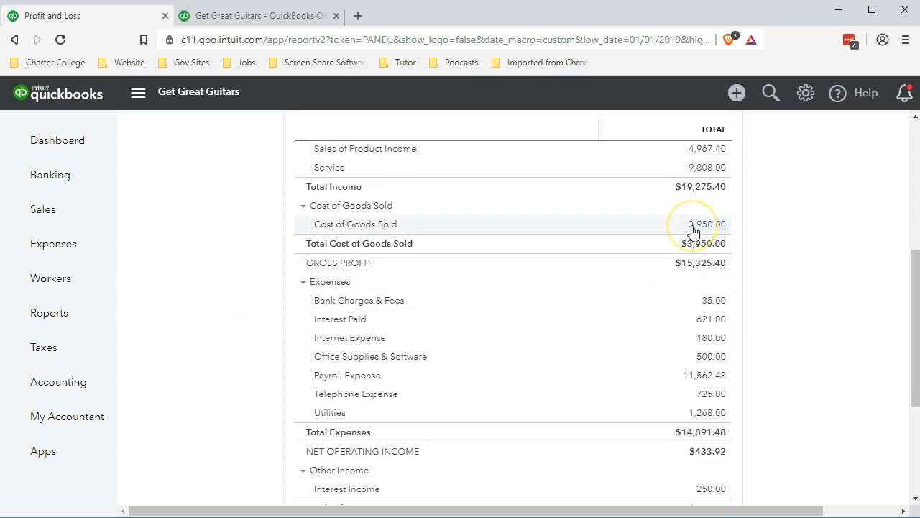
left_click(693, 225)
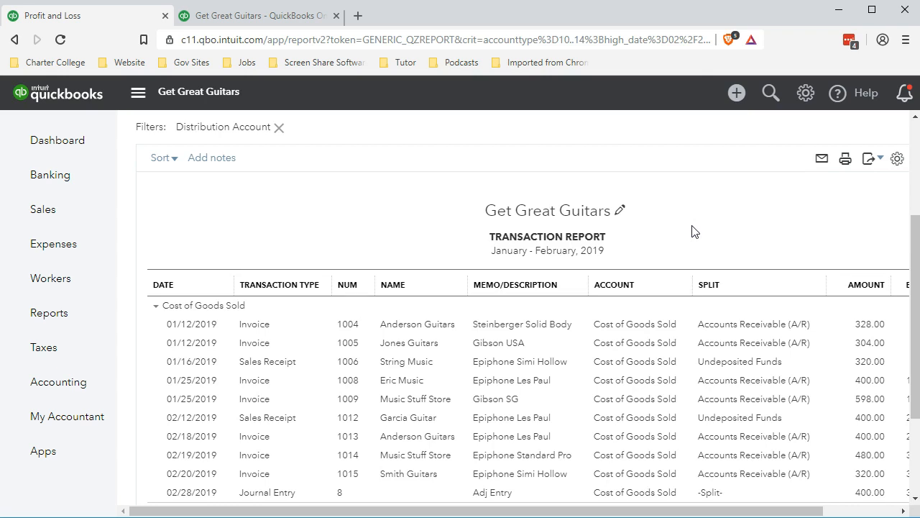
scroll(637, 349, "down", 2)
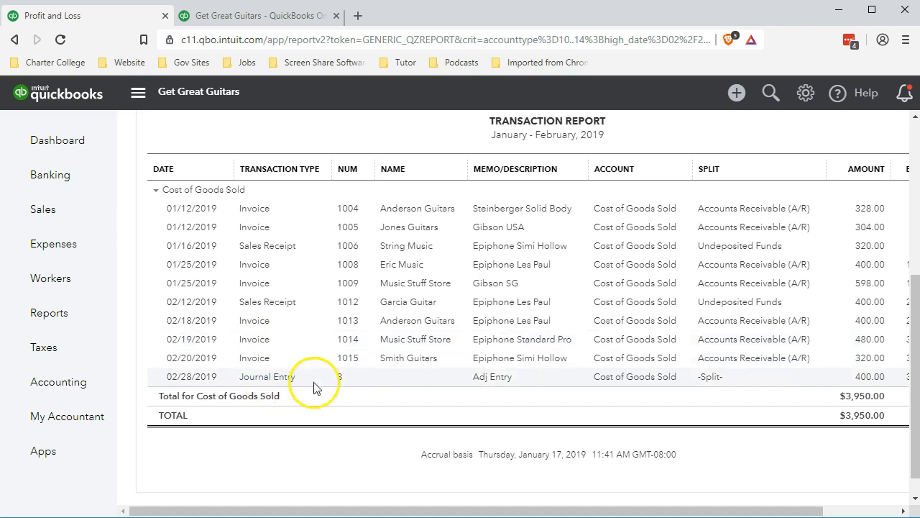
left_click(862, 378)
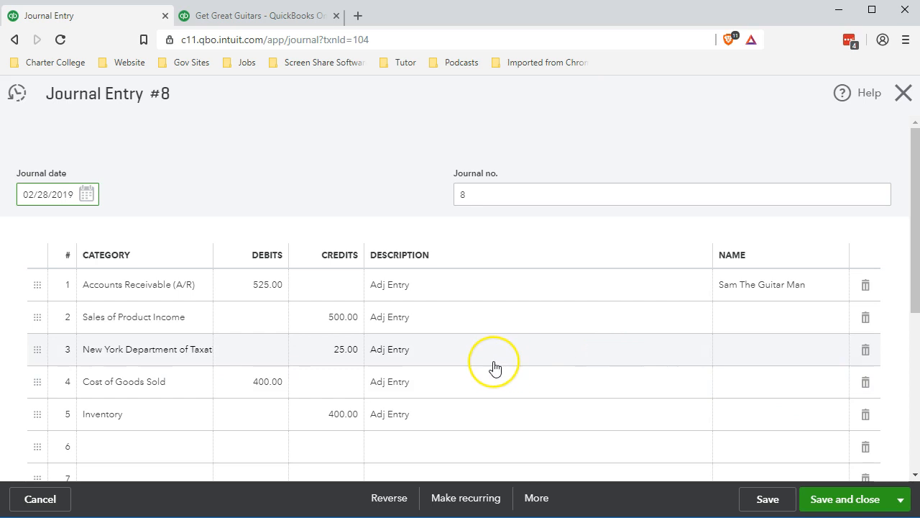
scroll(494, 368, "down", 1)
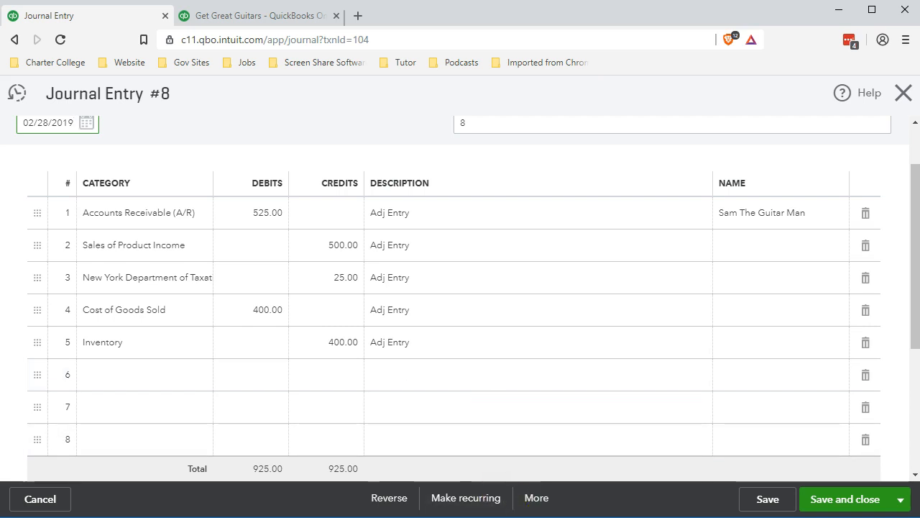
- Switch to Word, insert a screen clipping of the journal entry's five lines into the blank document, and minimize Word
left_click(510, 517)
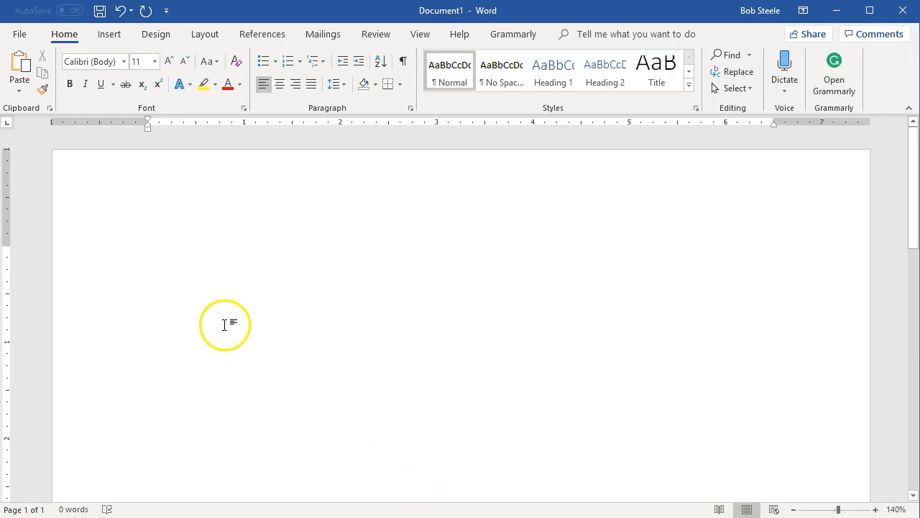
left_click(110, 34)
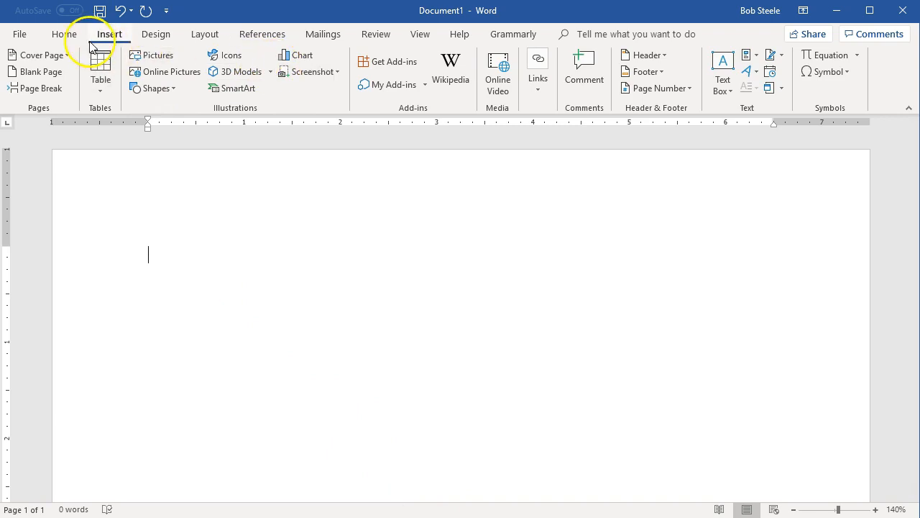
left_click(317, 72)
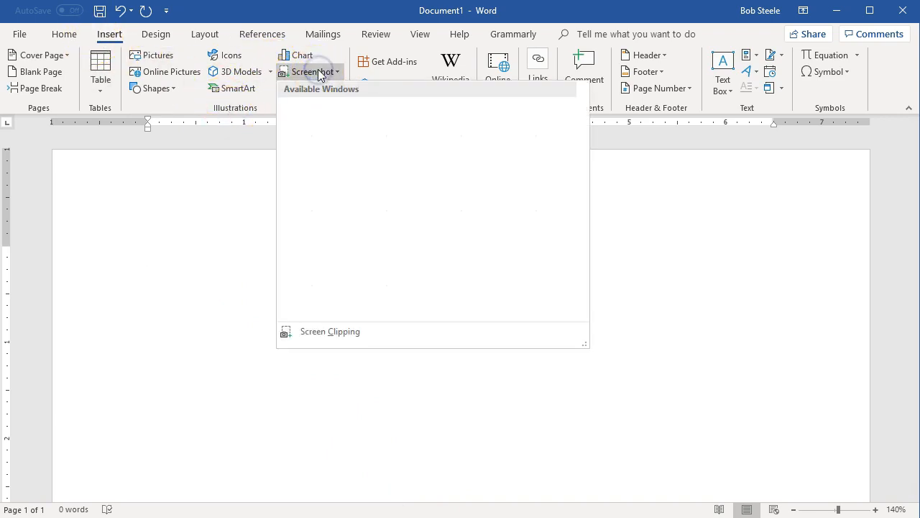
left_click(325, 330)
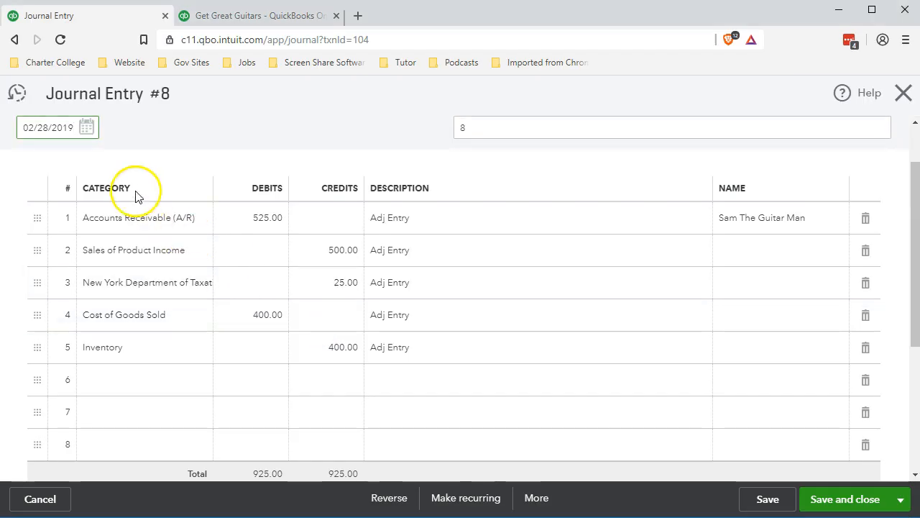
left_click_drag(40, 168, 496, 373)
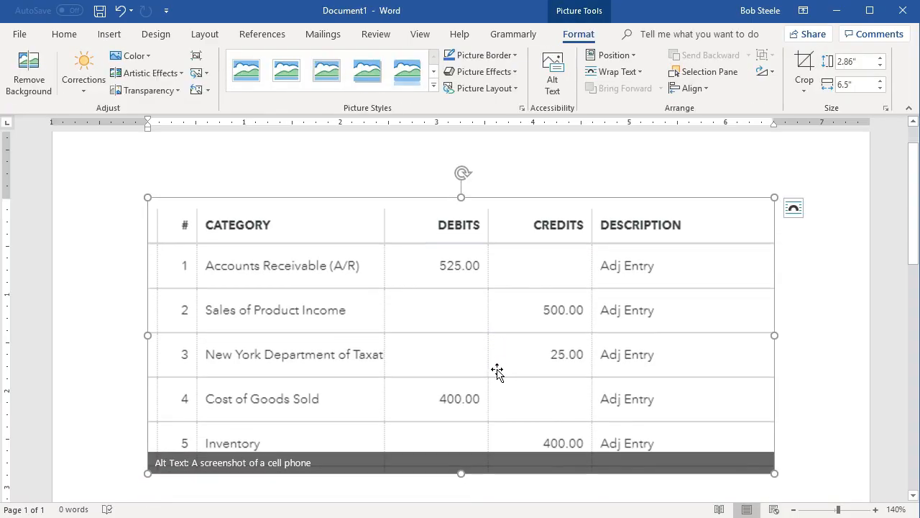
left_click(836, 10)
- Close the 02/28/2019 journal entry without changes and return from the Cost of Goods Sold detail to the Profit and Loss report
scroll(309, 364, "up", 1)
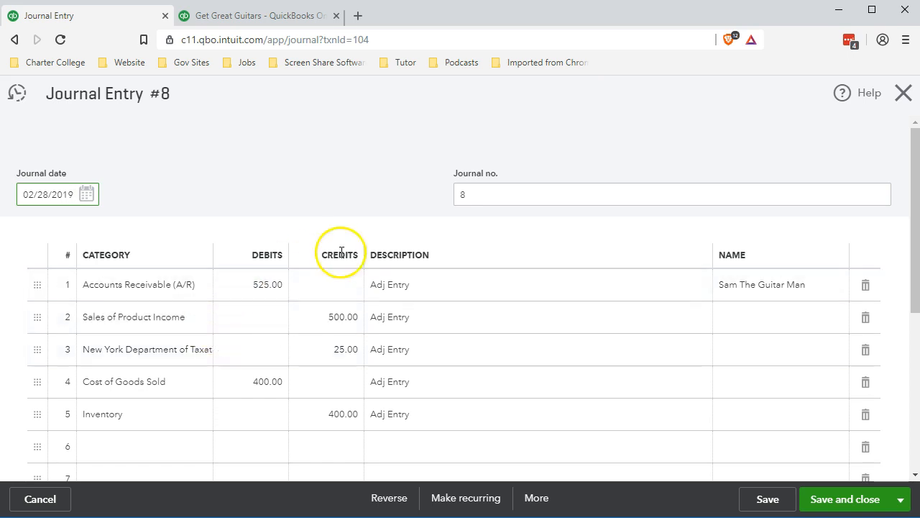
left_click(904, 94)
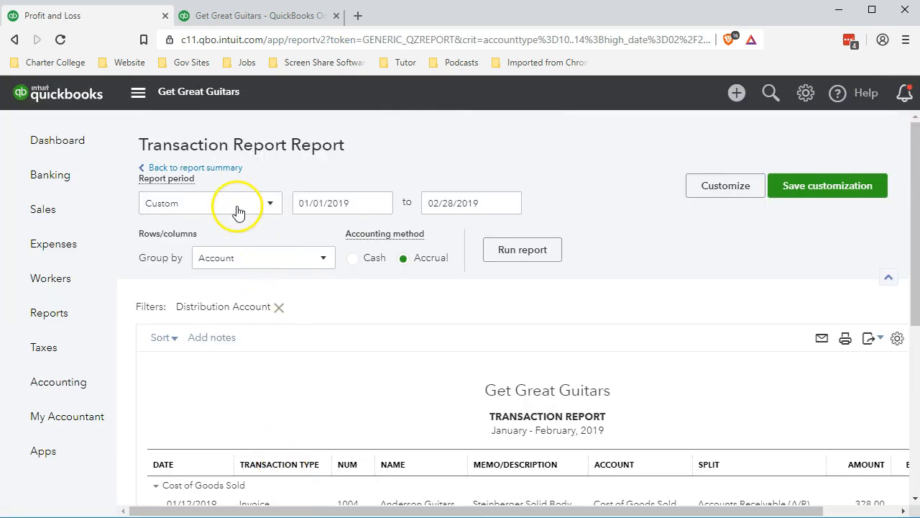
left_click(211, 168)
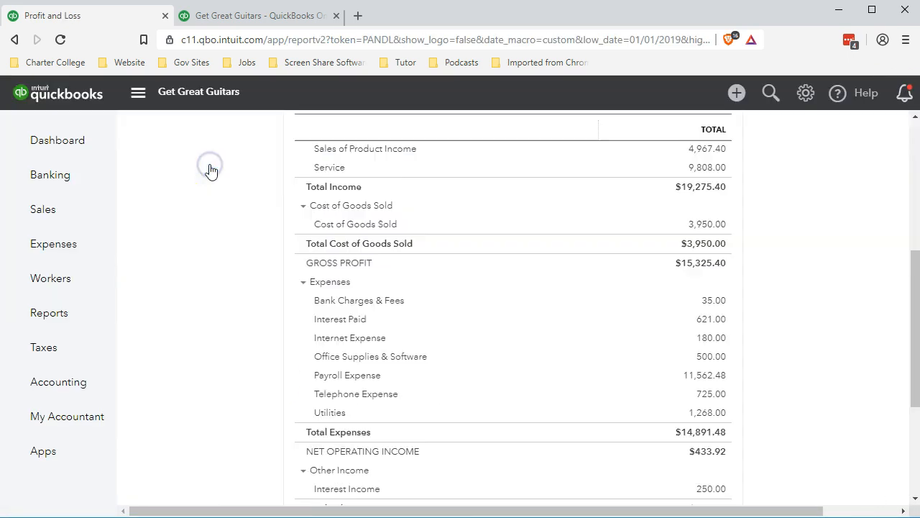
- Duplicate the Balance Sheet browser tab and move the working tab to third position
left_click(273, 24)
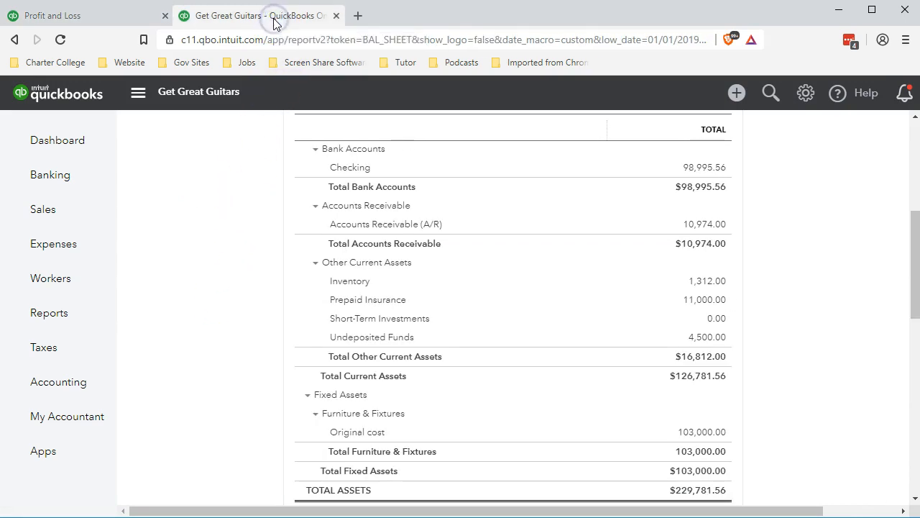
right_click(273, 20)
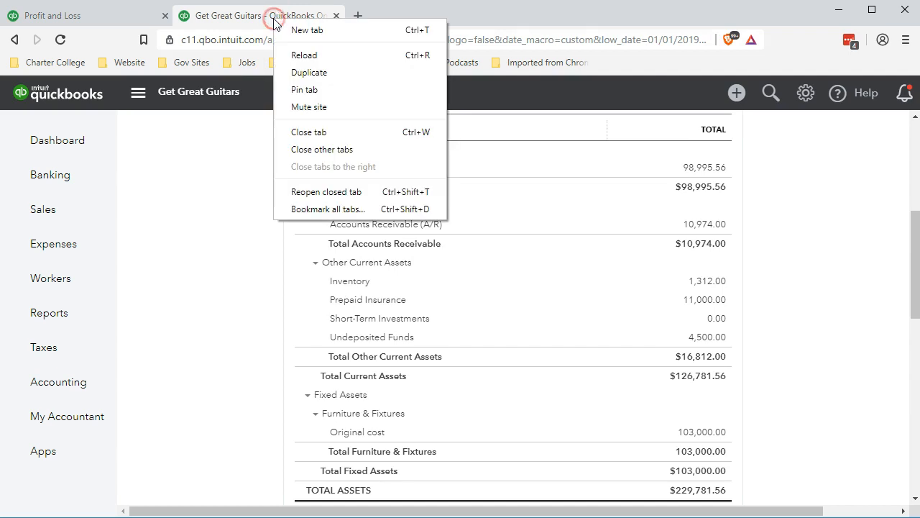
left_click(295, 72)
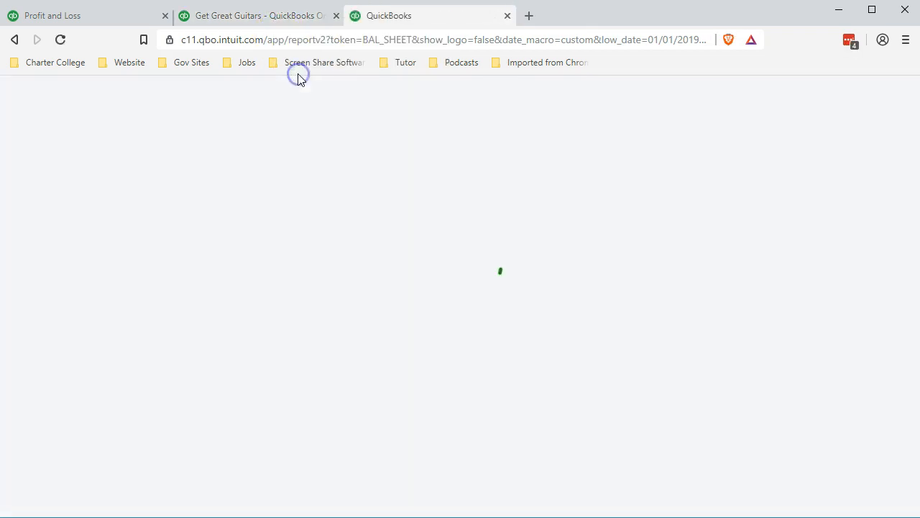
left_click(272, 21)
left_click_drag(272, 21, 410, 25)
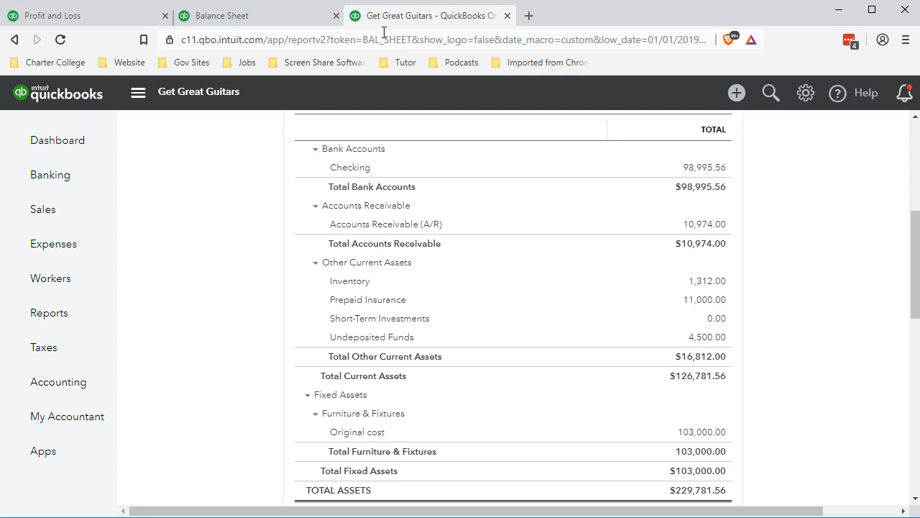
- Create a new journal entry dated 03/01/2019 and open its first line's category for entry
left_click(734, 94)
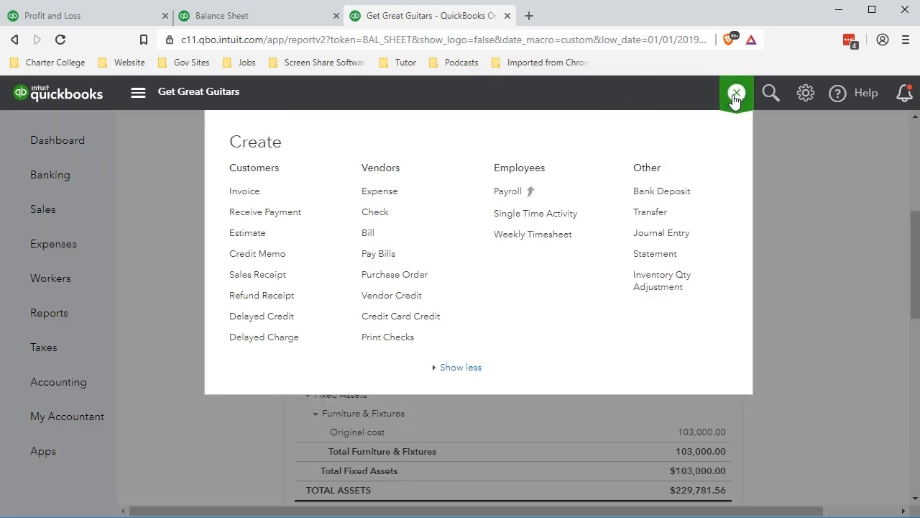
left_click(662, 238)
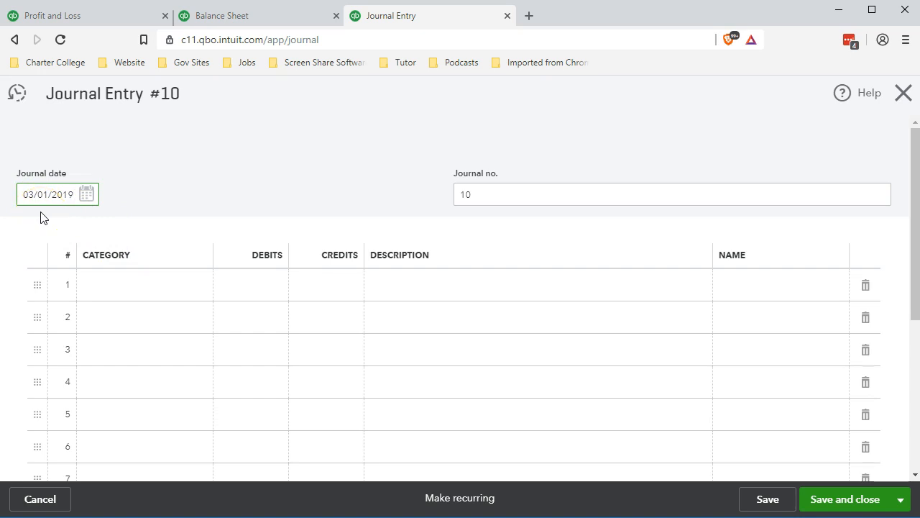
left_click(108, 292)
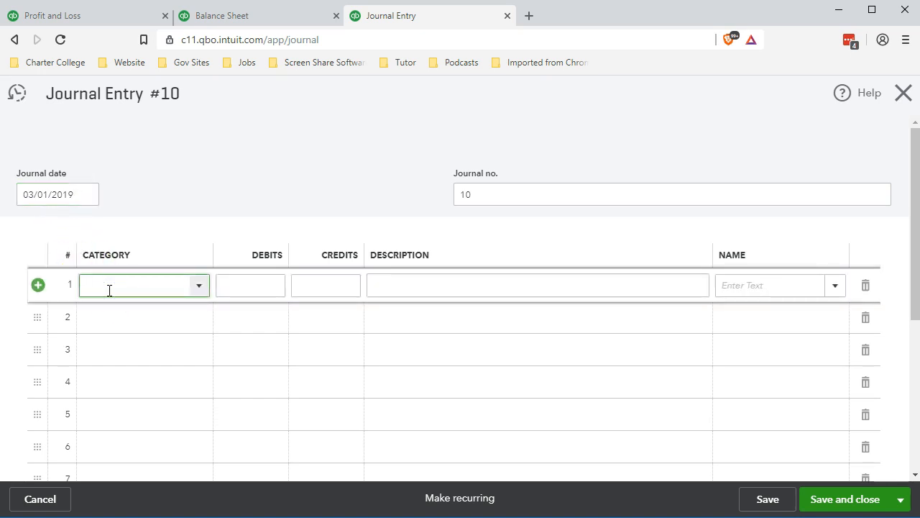
- Switch to Word, examine the debits and credits in the clipped adjusting entry, and return to the QuickBooks journal entry
left_click(398, 427)
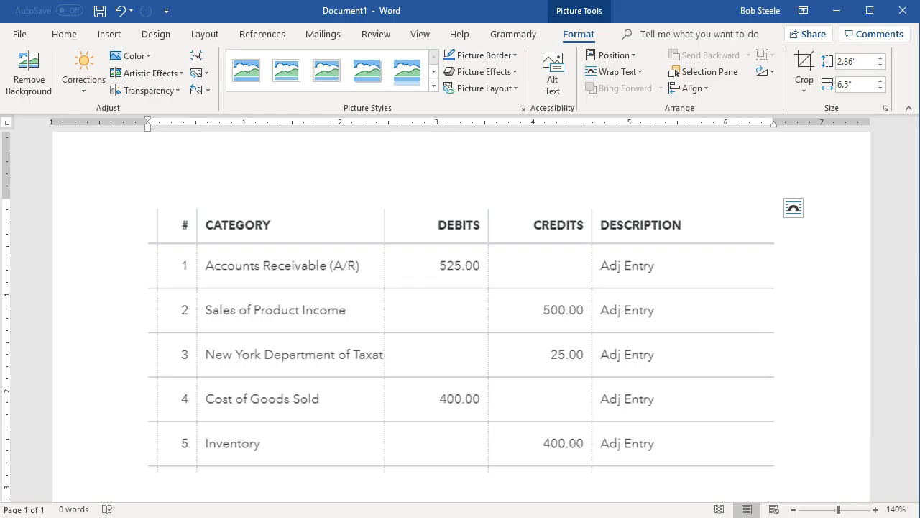
left_click(267, 288)
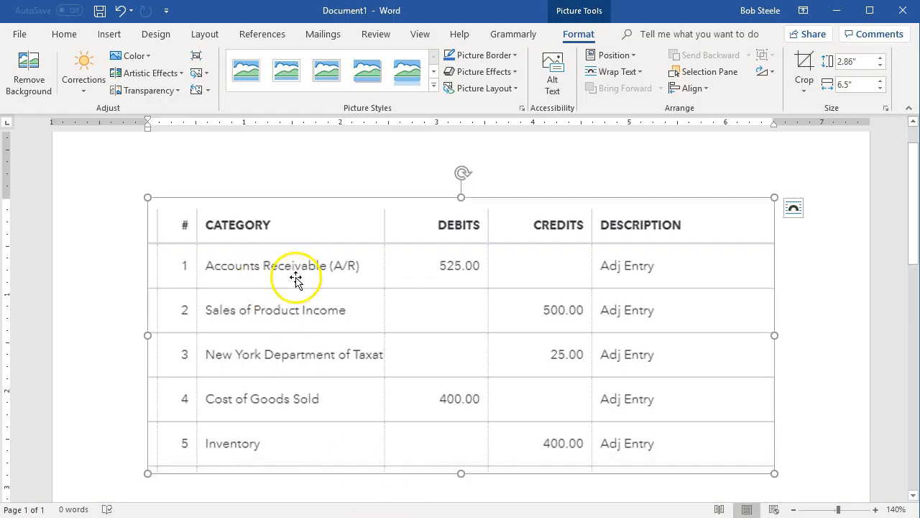
left_click(486, 301)
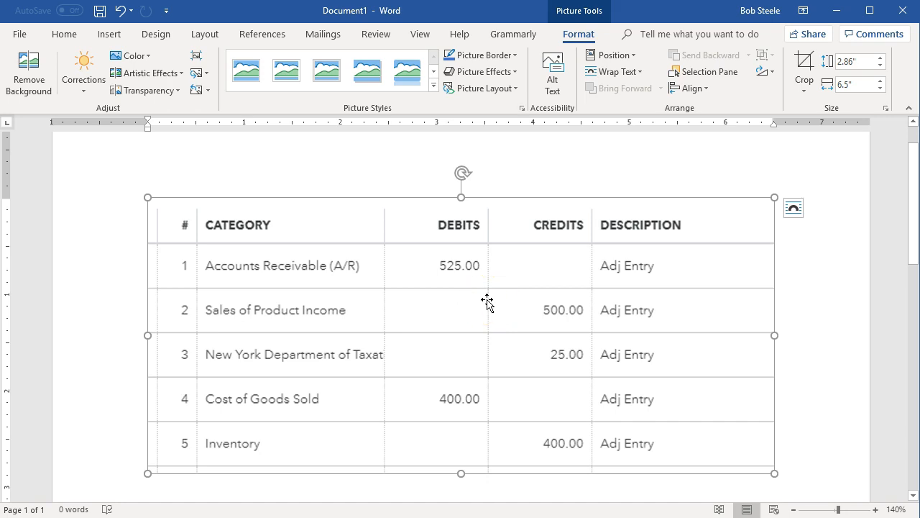
left_click_drag(486, 301, 367, 344)
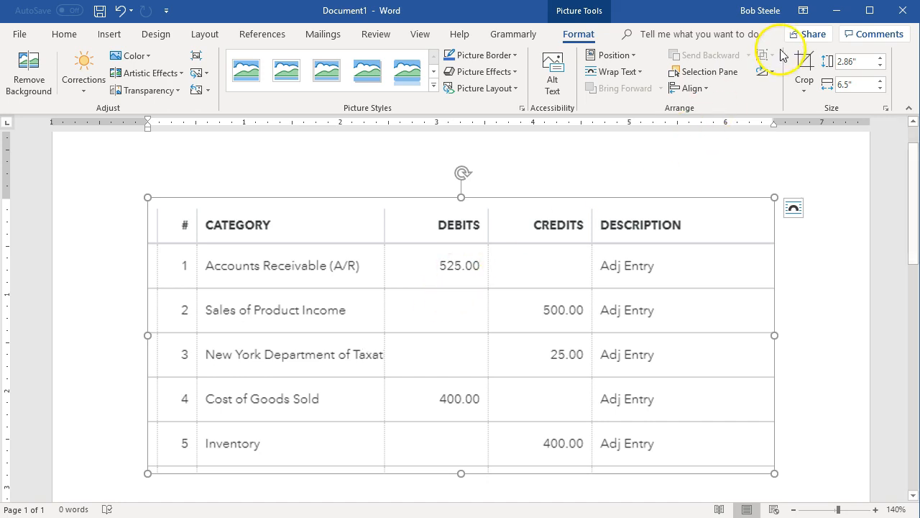
left_click(838, 11)
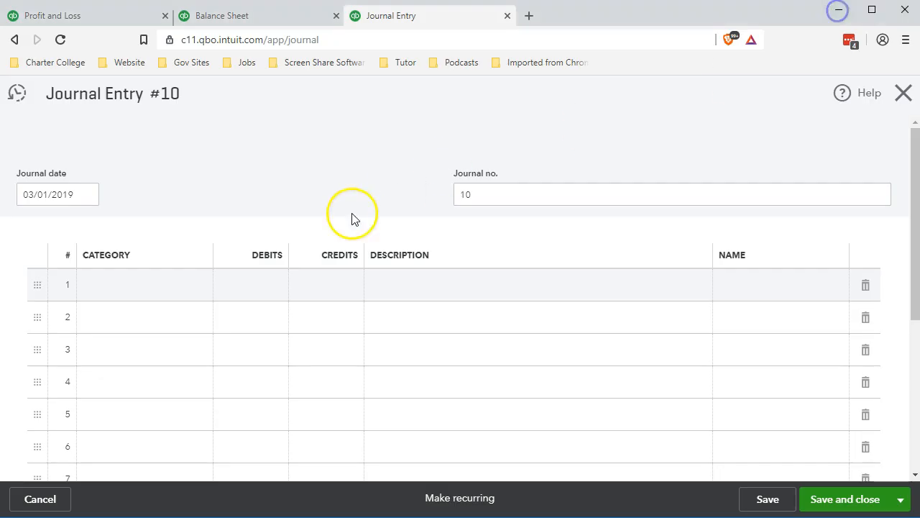
- Enter line 1 as a 525.00 credit to Accounts Receivable (A/R) with the description Reversing Entry
left_click(134, 294)
type("able (A")
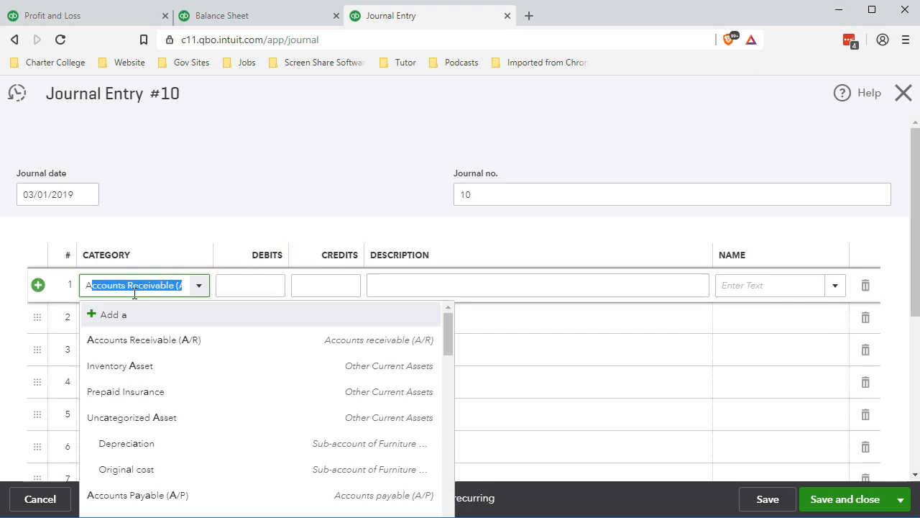
left_click(128, 338)
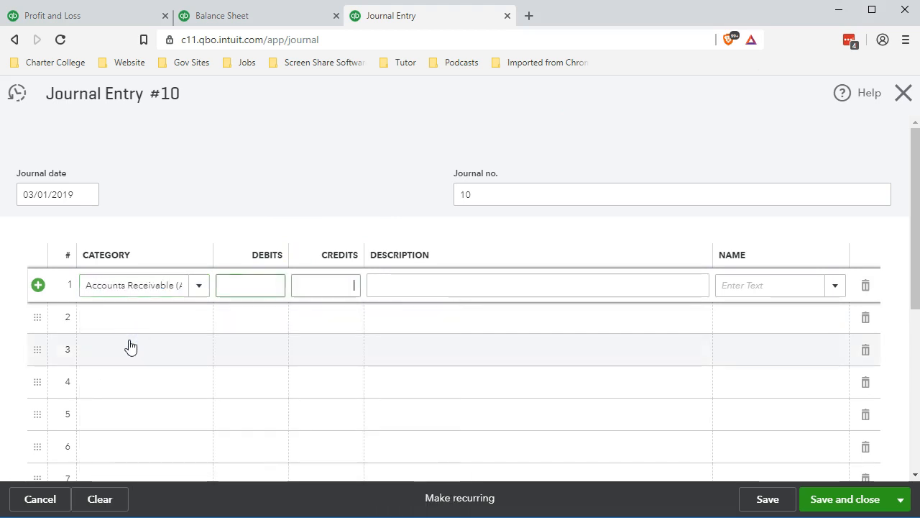
type("525")
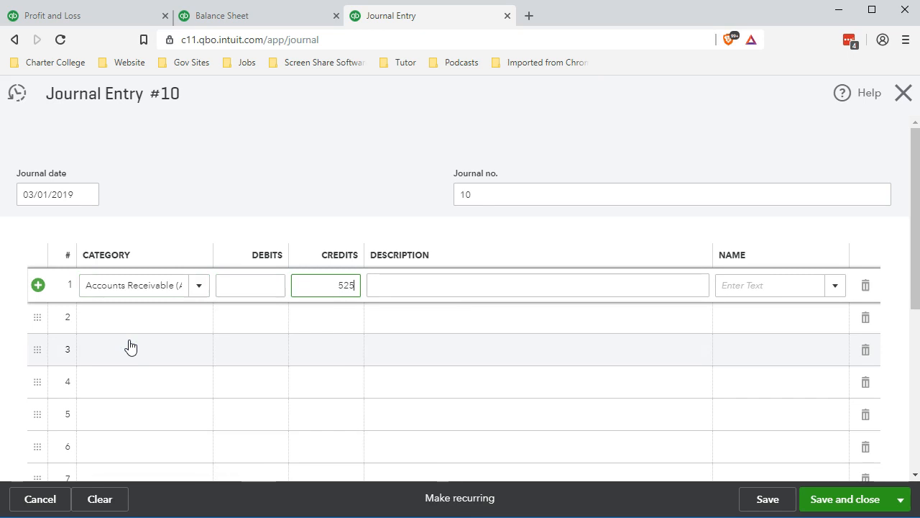
key("Tab")
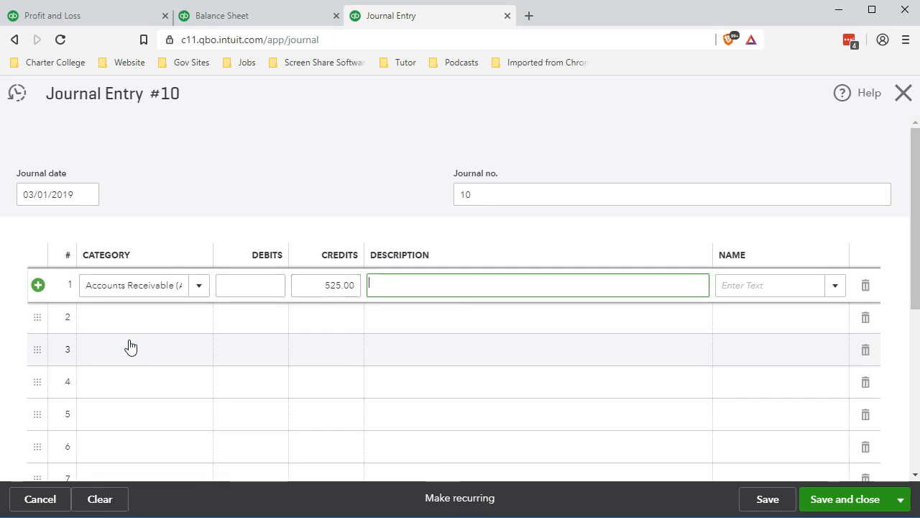
type("Reversing Entry")
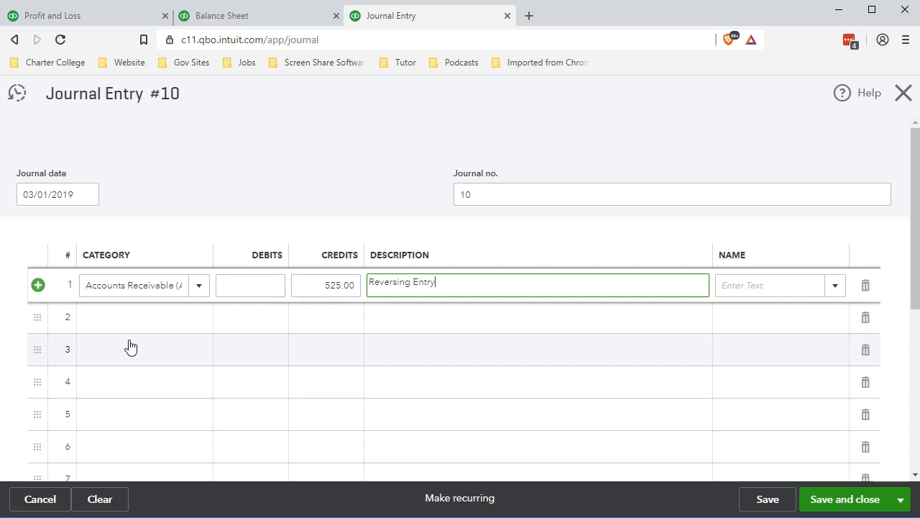
- Select the full description text on line 1 and assign the customer Sam The Guitar Man as that line's name
key("shift+Left")
key("shift+Left")
key("shift+Left")
key("shift+Left")
key("shift+Left")
key("shift+Left")
key("shift+Left")
key("shift+Left")
key("shift+Left")
key("shift+Left")
key("shift+Left")
key("shift+Left")
key("shift+Left")
key("shift+Left")
key("shift+Left")
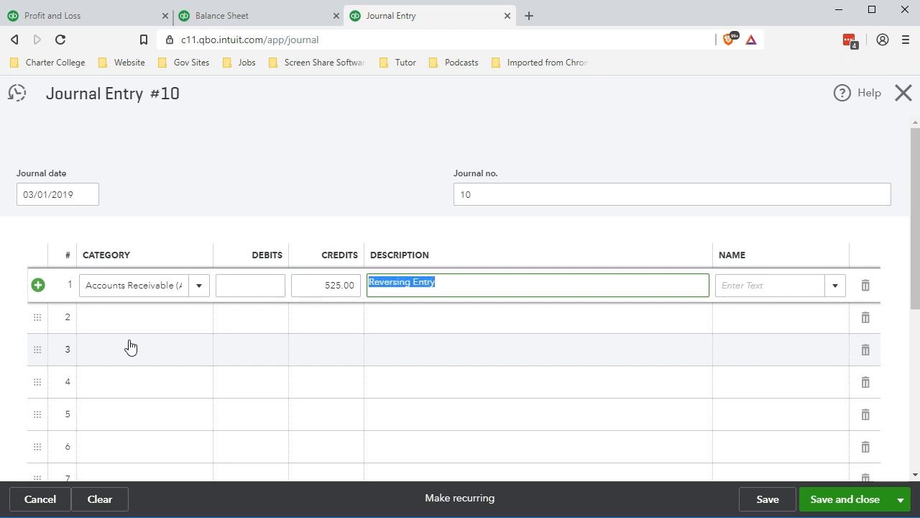
left_click(756, 287)
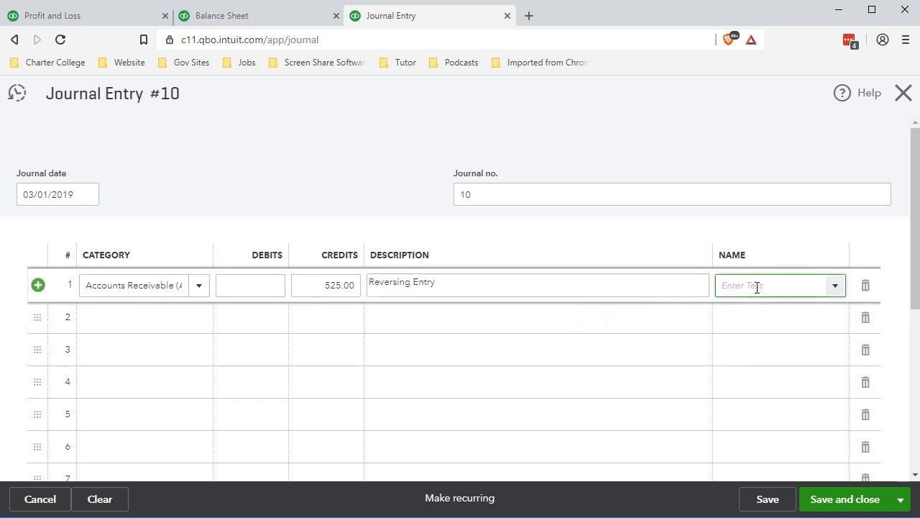
type("Sam The Guitar Man")
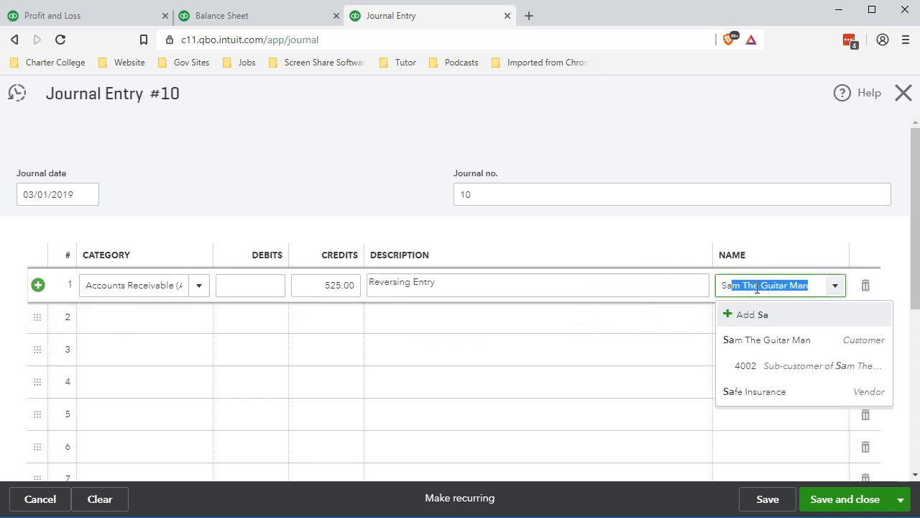
left_click(760, 339)
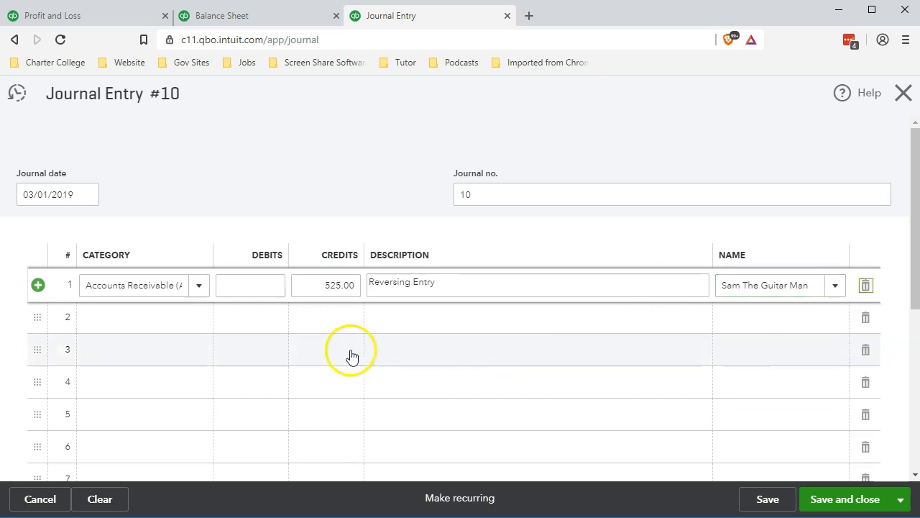
- Switch to Word, check the Sales of Product Income line in the clipping, and return to the QuickBooks journal entry
left_click(140, 317)
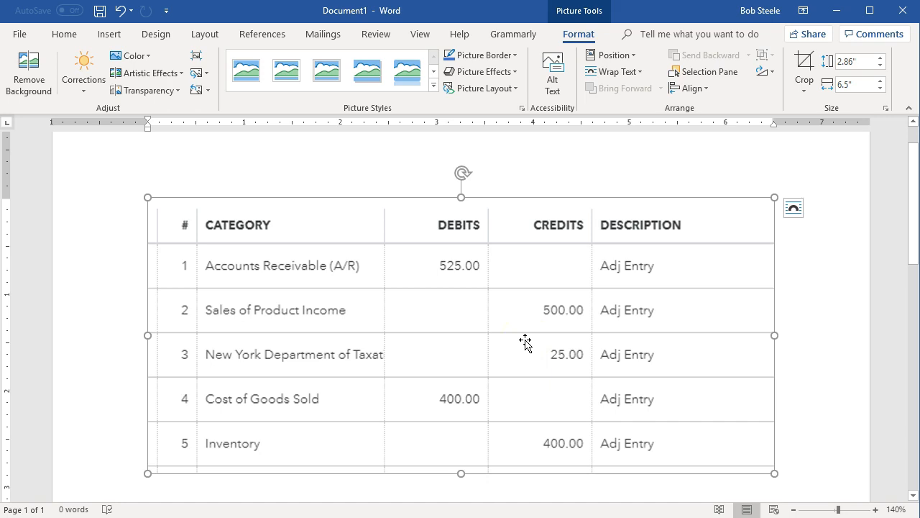
left_click_drag(525, 343, 526, 325)
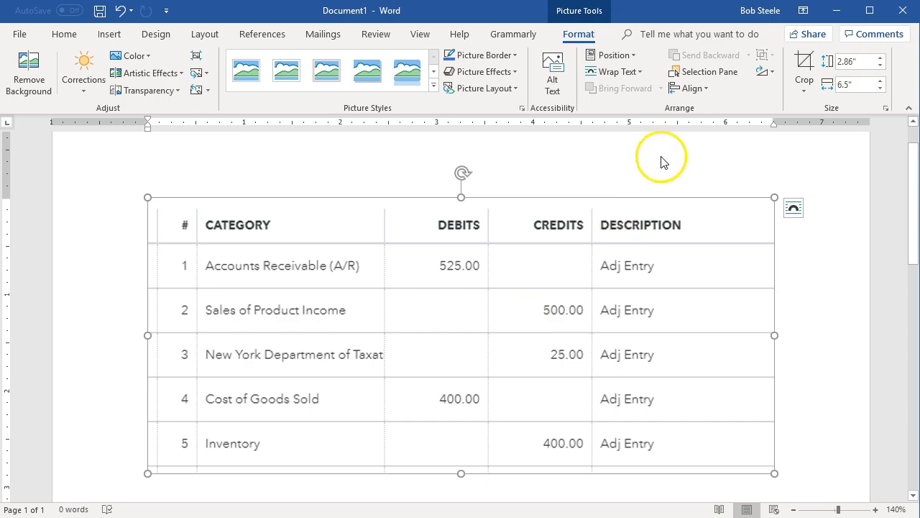
left_click(837, 11)
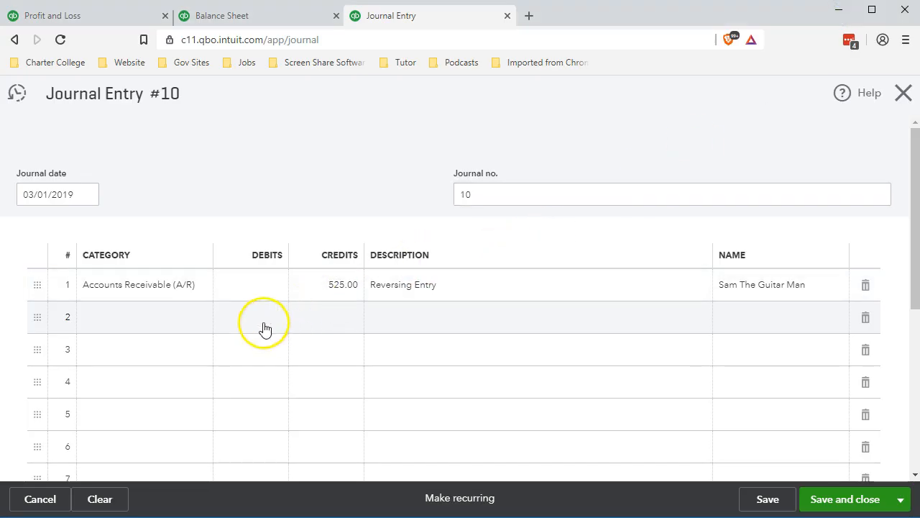
- Enter line 2 as a 500.00 debit to Sales of Product Income, keeping the description Reversing Entry
left_click(165, 320)
type("so")
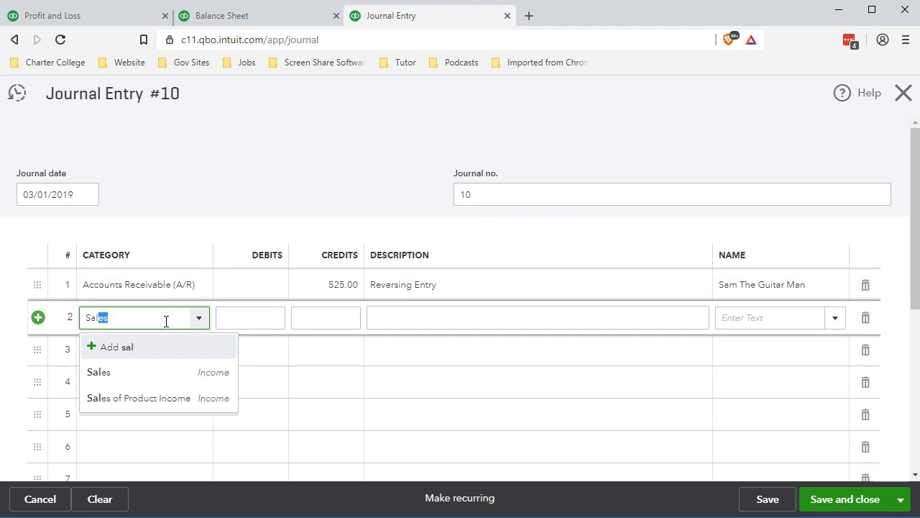
left_click(137, 399)
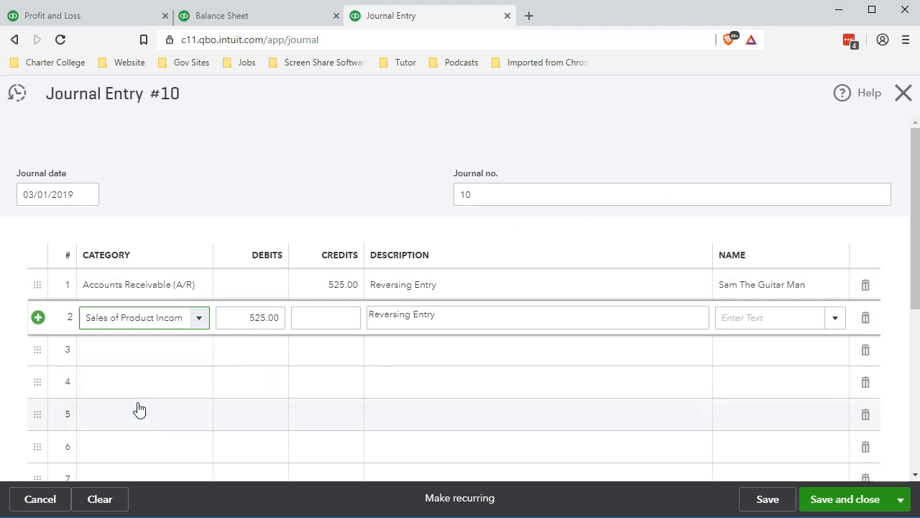
key("Tab")
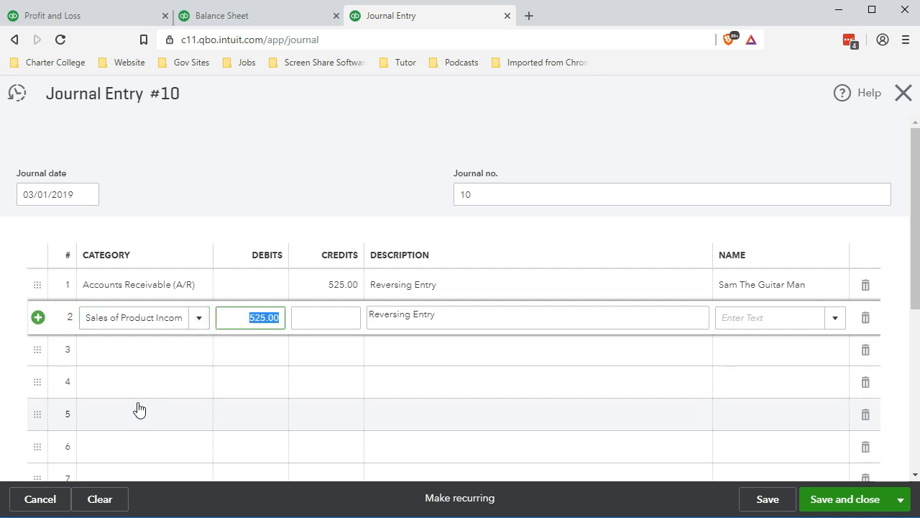
type("500")
key("Tab")
key("Tab")
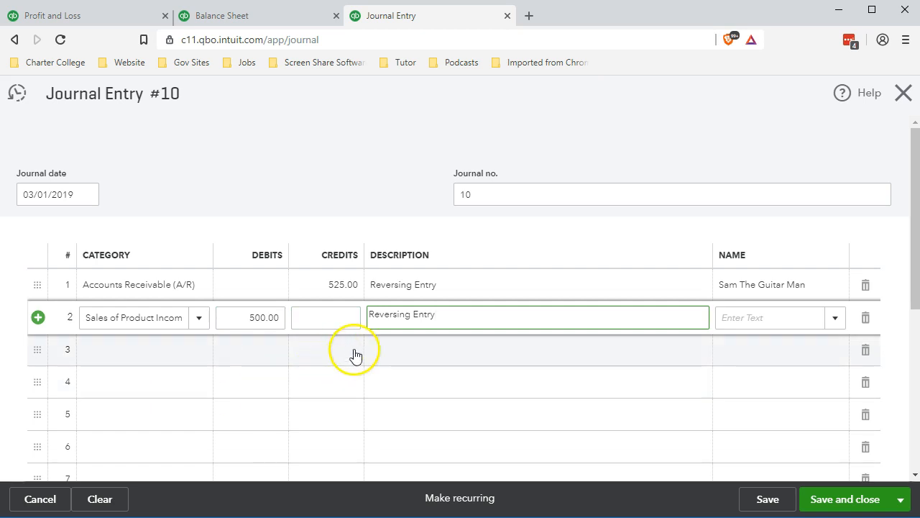
- Enter line 3 as a 25.00 debit to the New York Department of Taxation account with the description Reversing Entry
left_click(169, 354)
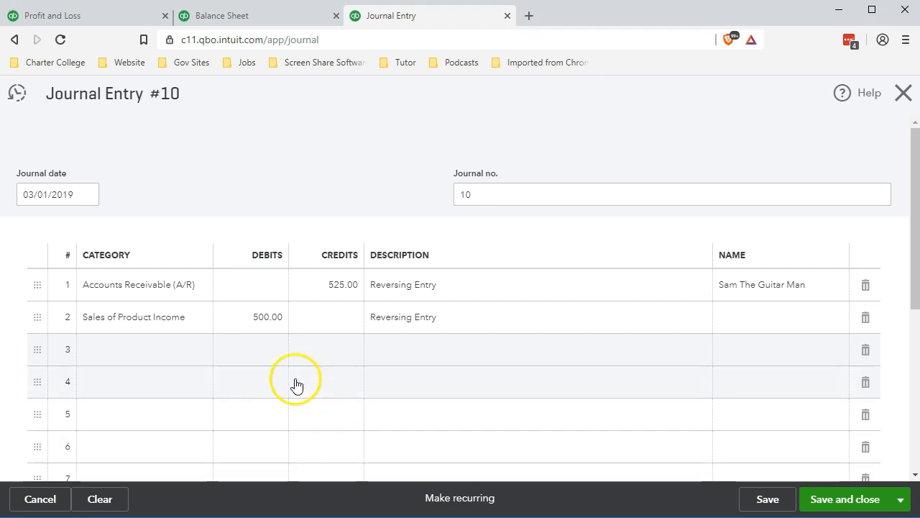
left_click(152, 350)
type("new")
key("Tab")
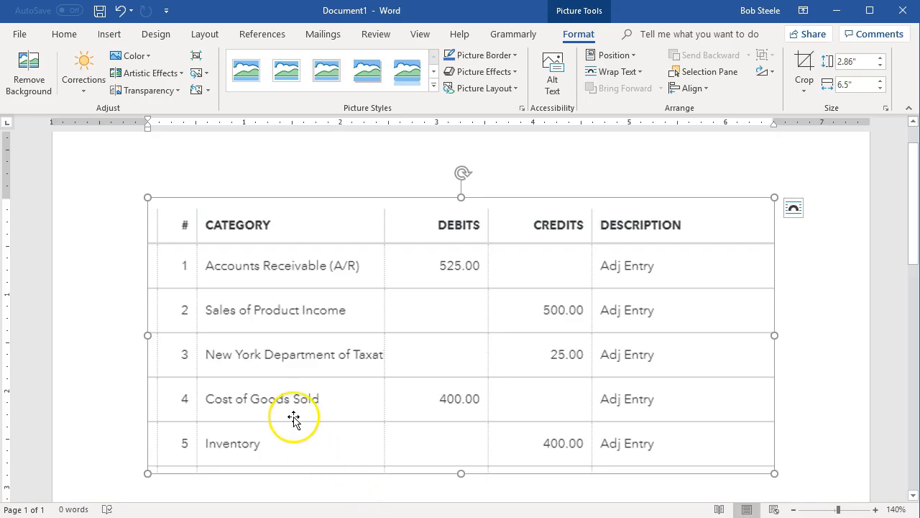
- Switch to Word, check the Cost of Goods Sold and Inventory lines in the clipping, and return to the QuickBooks journal entry
left_click(357, 427)
left_click(361, 428)
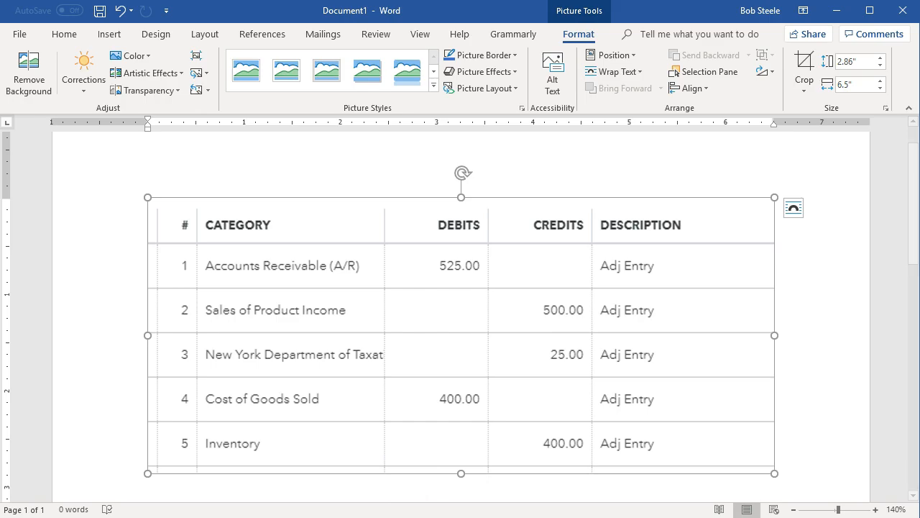
left_click(406, 515)
- Enter line 4 as a 400.00 credit to Cost of Goods Sold with the description Reversing Entry
left_click(169, 382)
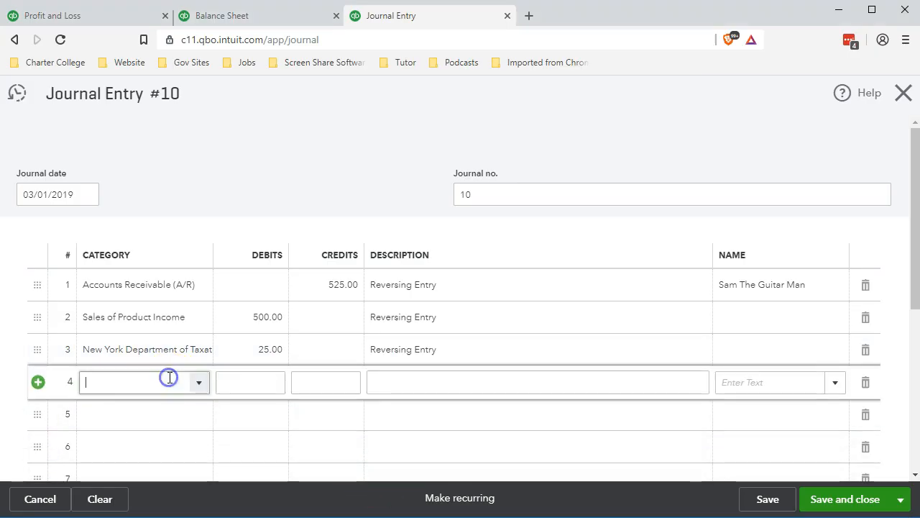
type("Cost of Goods Sold")
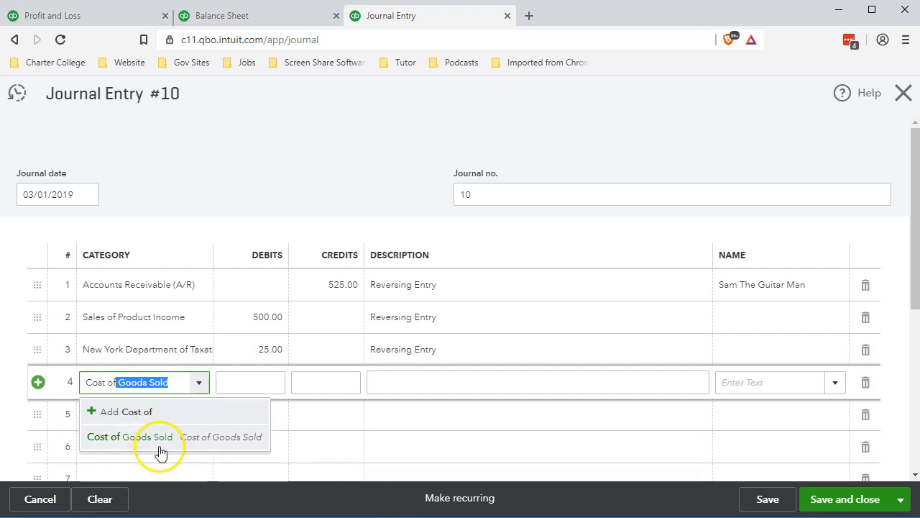
left_click(159, 440)
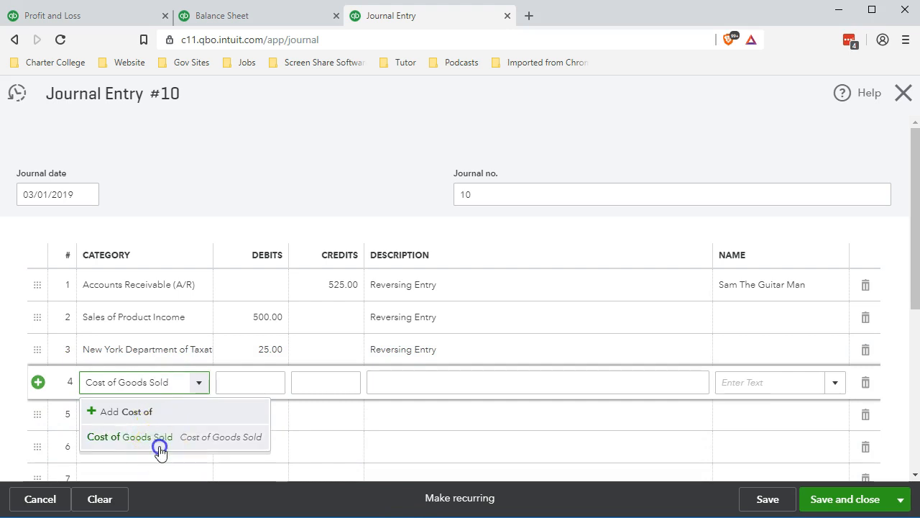
key("Tab")
type("400")
key("Tab")
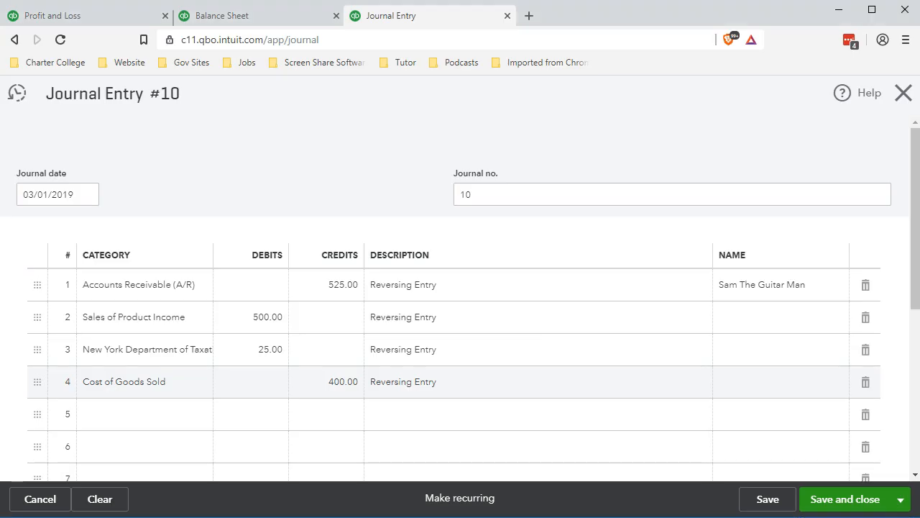
- Enter line 5 as a 400.00 debit to Inventory with the description Reversing Entry, and check the entry's totals
left_click(166, 416)
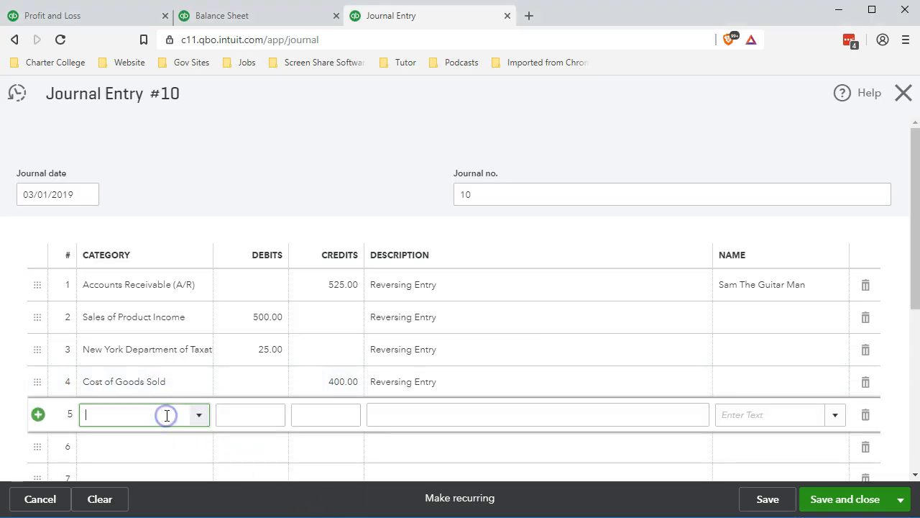
type("Inventory")
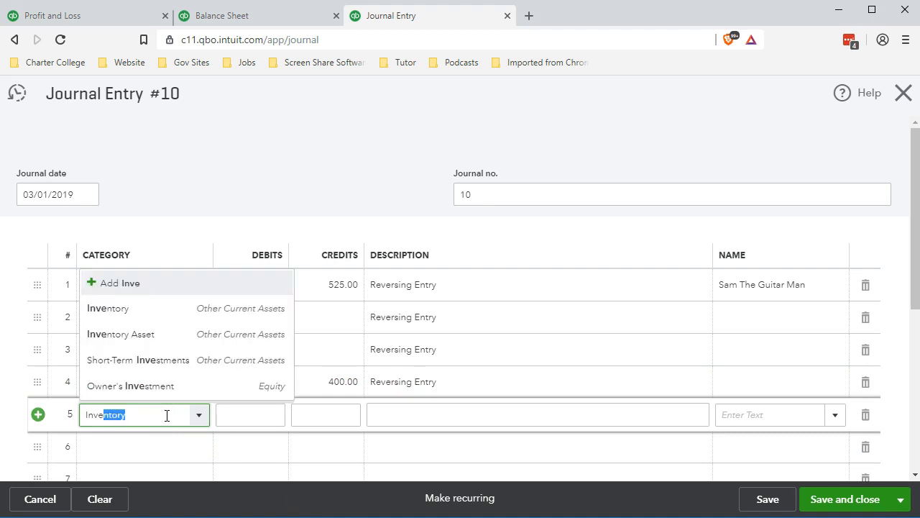
key("Tab")
type("400")
key("Tab")
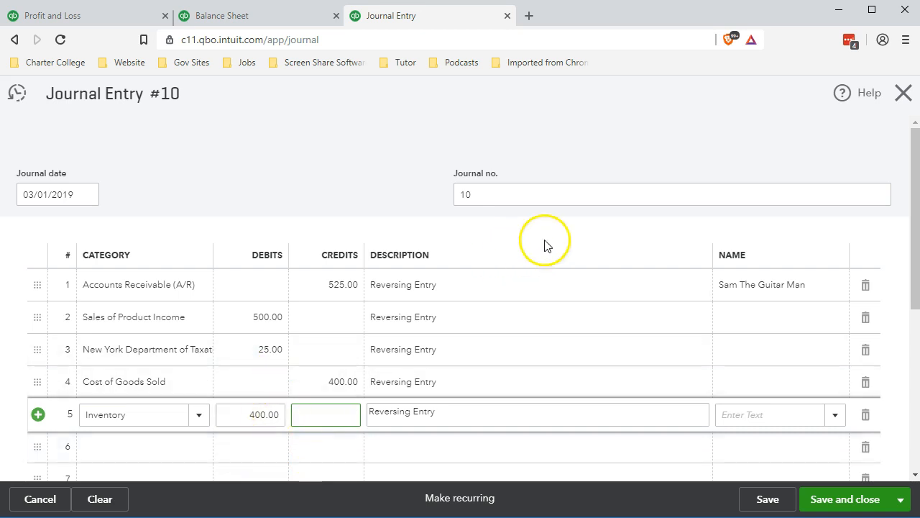
scroll(545, 242, "down", 1)
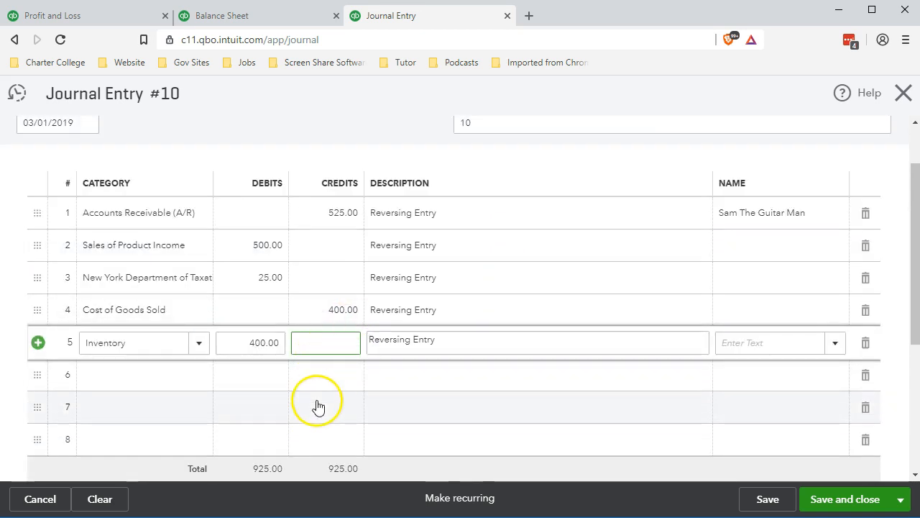
- Compare the entry with the adjusting entry clipping in Word, return to QuickBooks, and save and close the journal entry
left_click(263, 383)
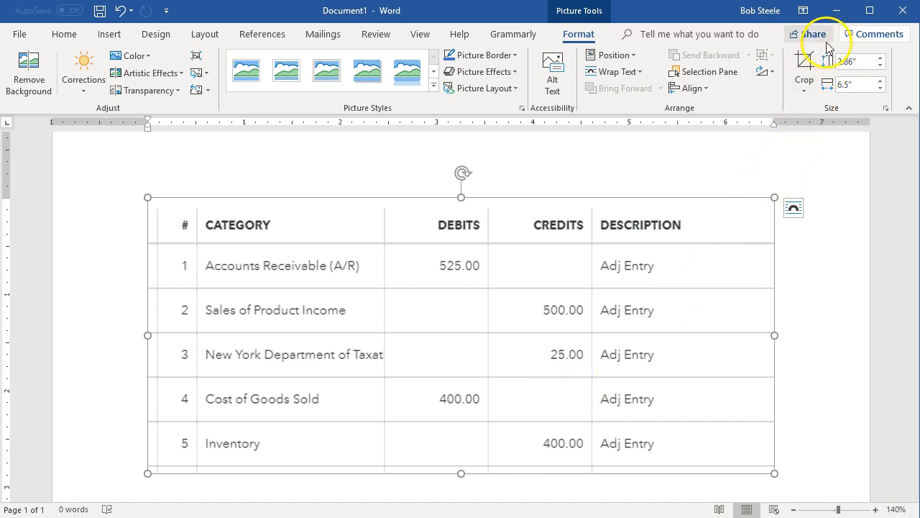
left_click(835, 12)
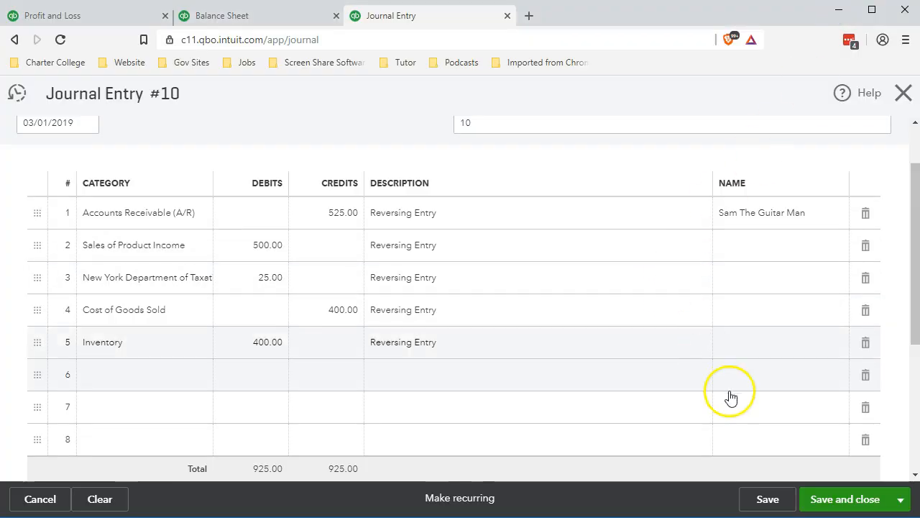
left_click(842, 500)
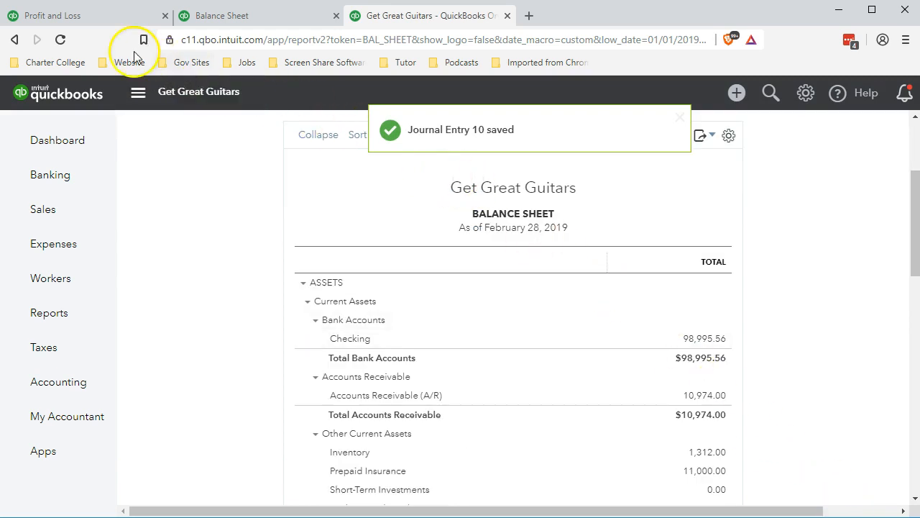
- Run the Profit and Loss report for the period 03/01/2019 to 03/31/2019
left_click(98, 20)
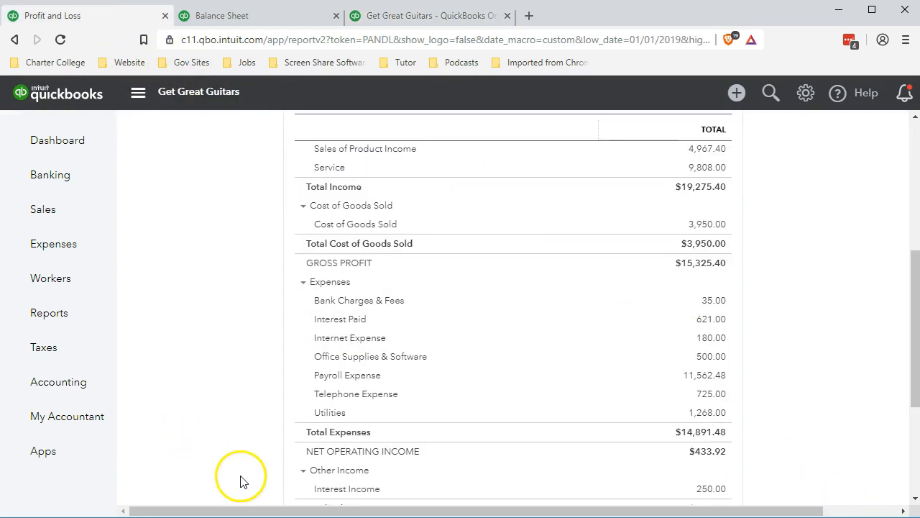
scroll(242, 480, "up", 10)
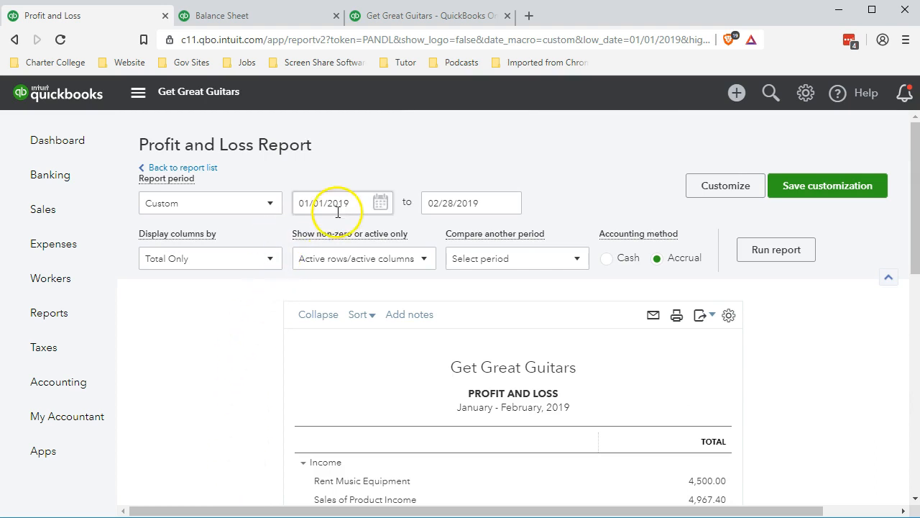
scroll(241, 372, "down", 1)
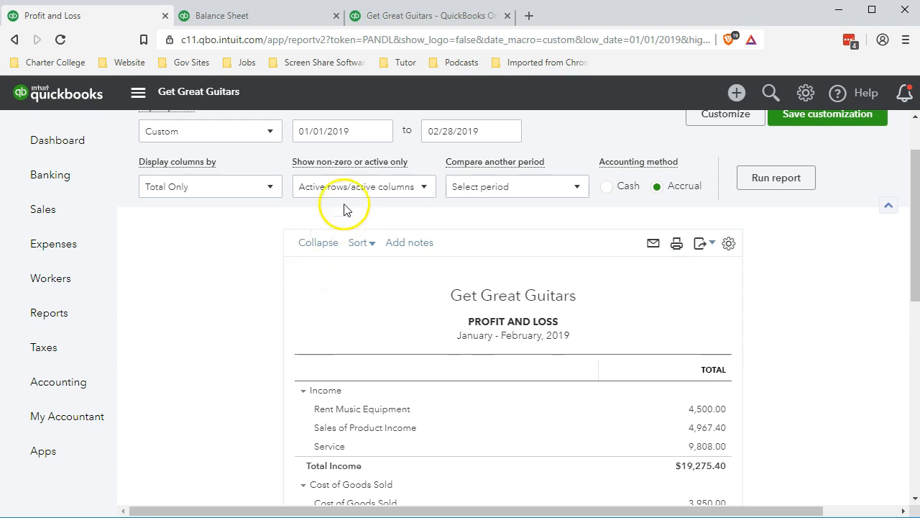
left_click_drag(352, 131, 254, 133)
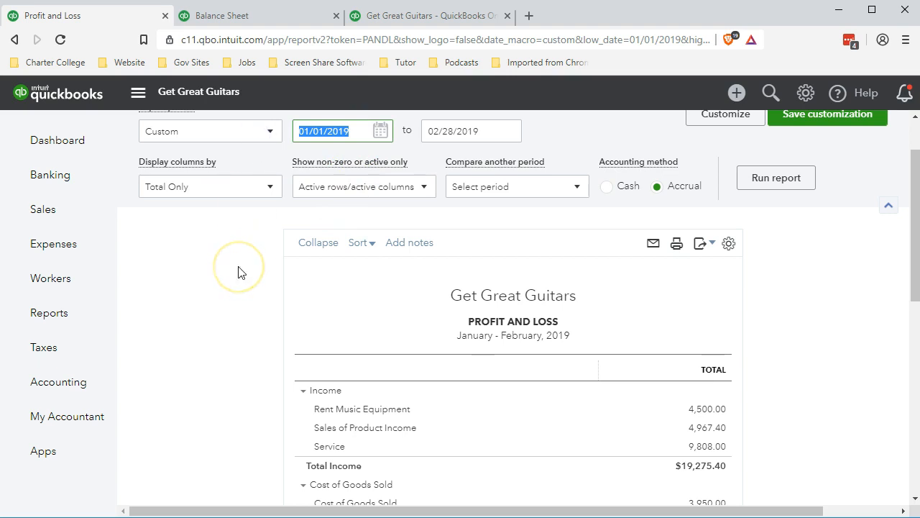
type("03/0")
type("11")
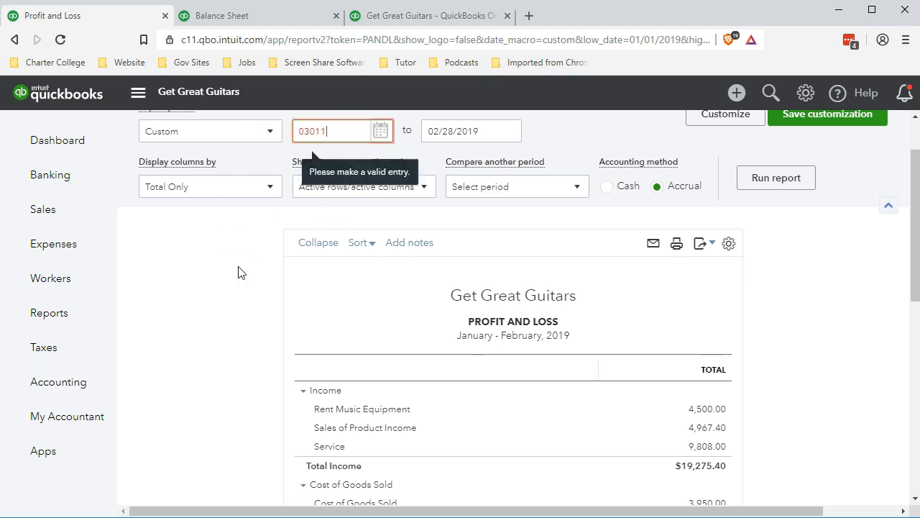
key("Tab")
type("0331")
left_click(241, 273)
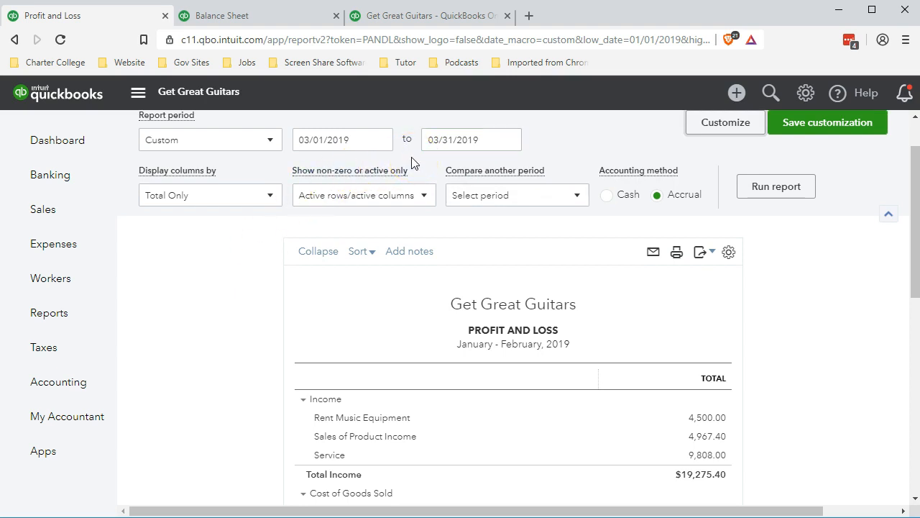
left_click(791, 188)
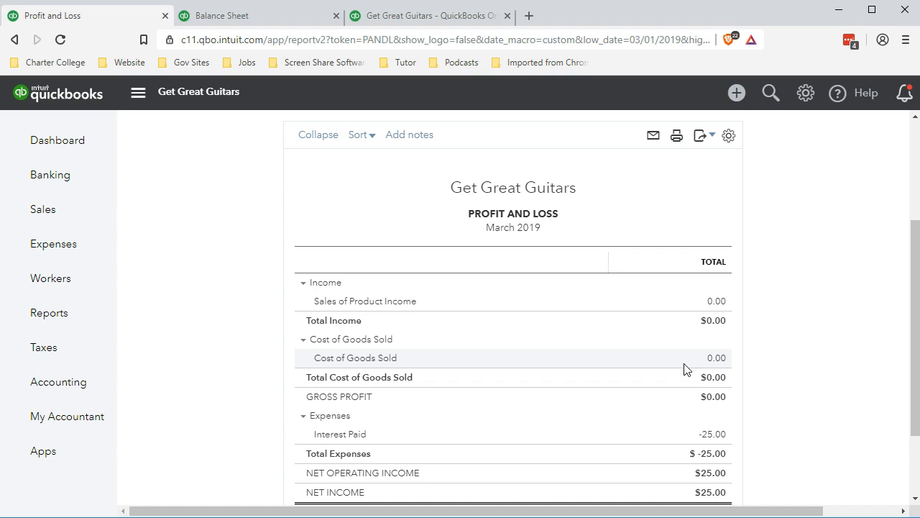
- Examine the March transactions behind Sales of Product Income and return to the Profit and Loss summary
left_click(715, 302)
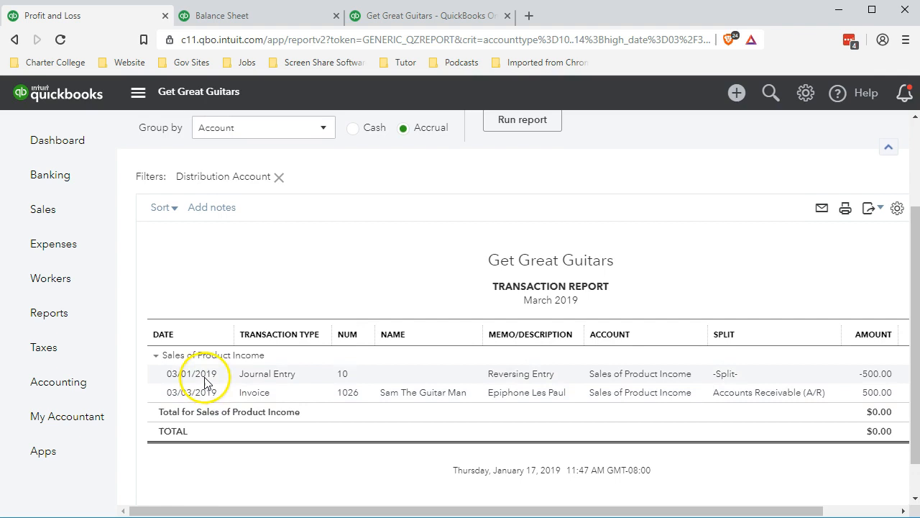
scroll(209, 359, "up", 2)
left_click(223, 169)
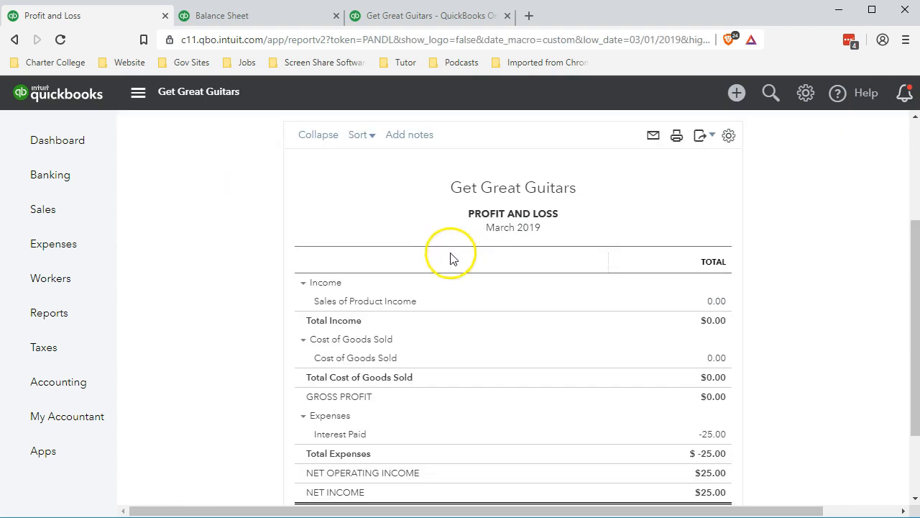
- Examine the March transactions behind Cost of Goods Sold and return to the Profit and Loss summary
left_click(715, 359)
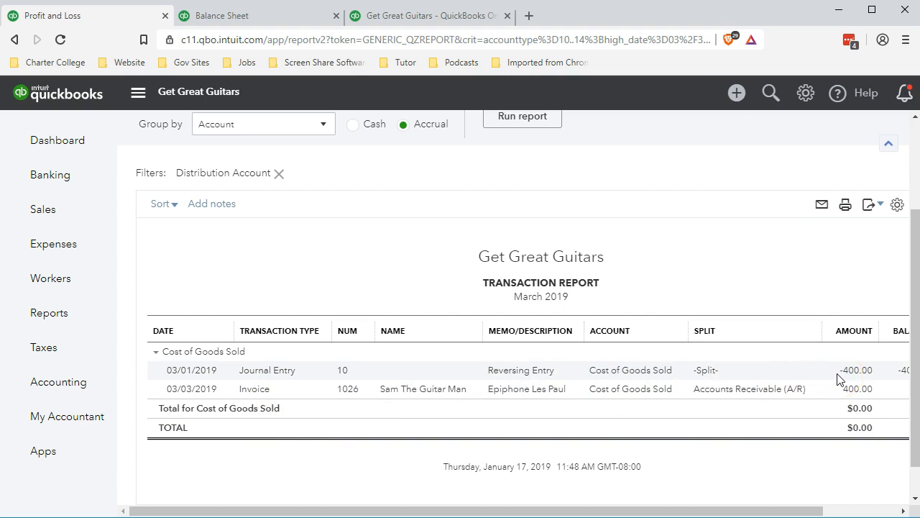
scroll(218, 388, "up", 2)
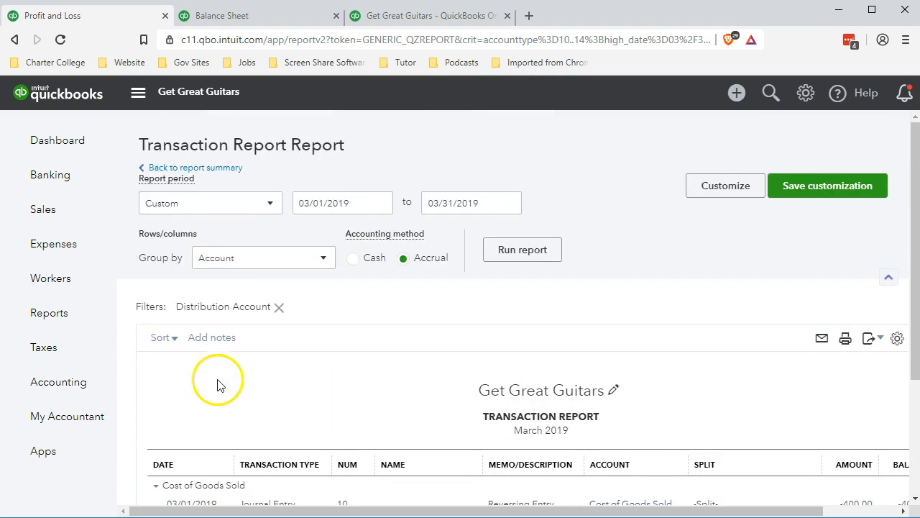
left_click(214, 168)
- Set the Profit and Loss end date to 03/02/2019, rerun the report, and review the income and cost lines
scroll(261, 362, "up", 3)
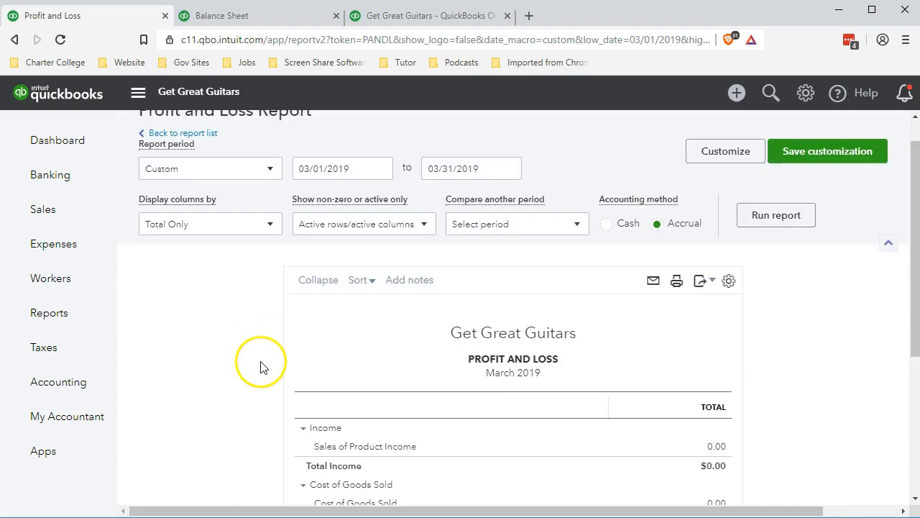
left_click(472, 203)
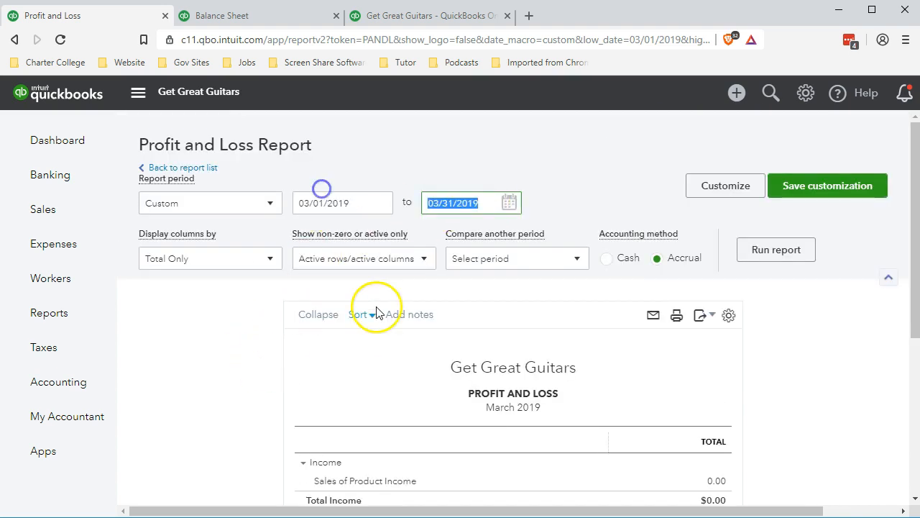
type("030219")
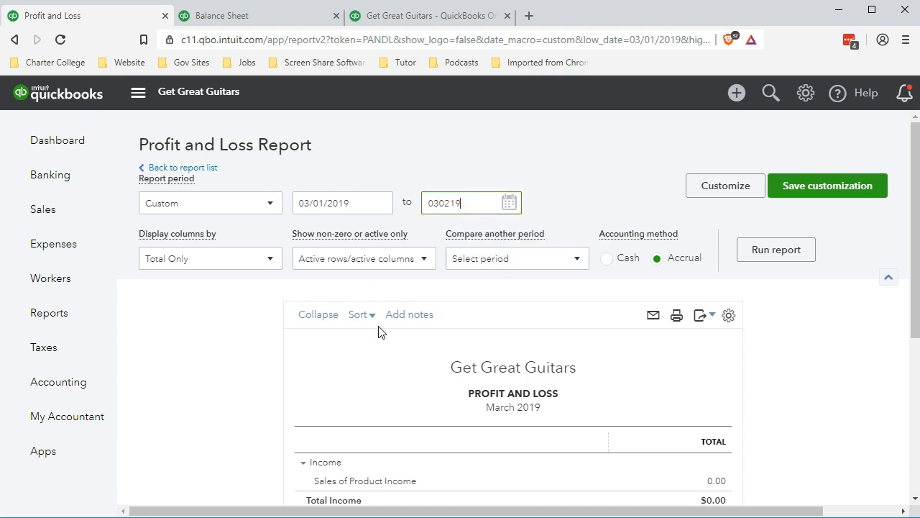
left_click(788, 250)
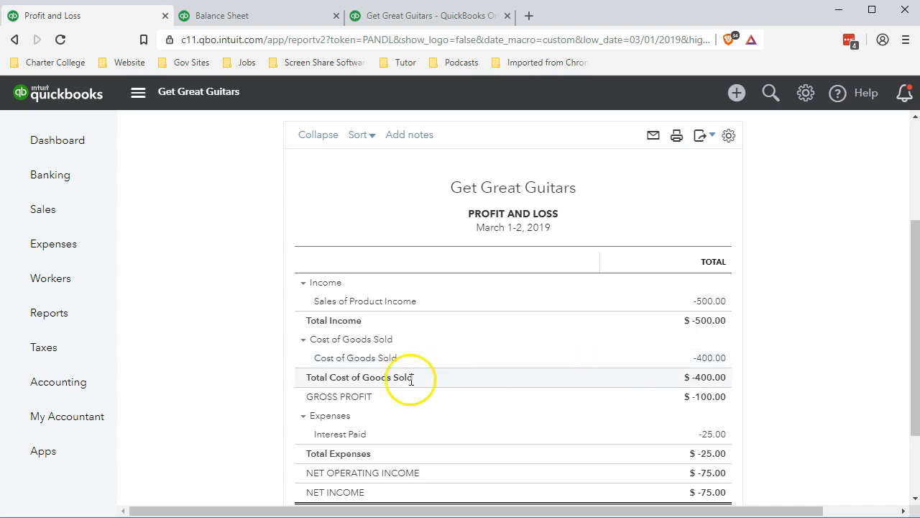
scroll(248, 185, "up", 2)
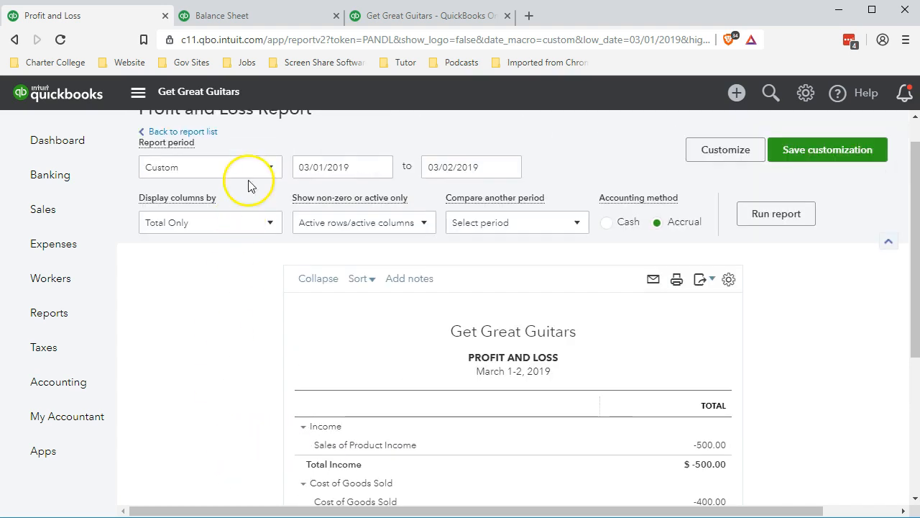
- Set the Balance Sheet report's end date to 03/31/2019 and rerun the report
left_click(261, 16)
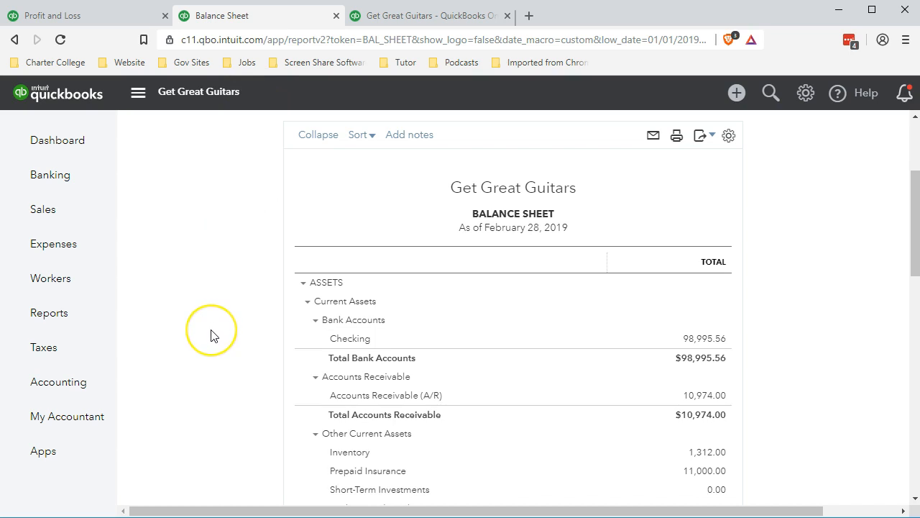
scroll(211, 333, "up", 3)
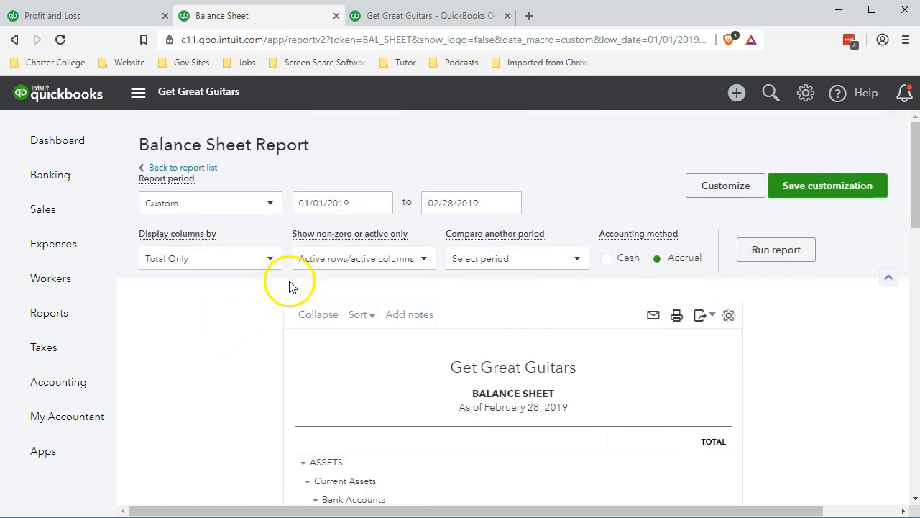
left_click_drag(360, 202, 203, 201)
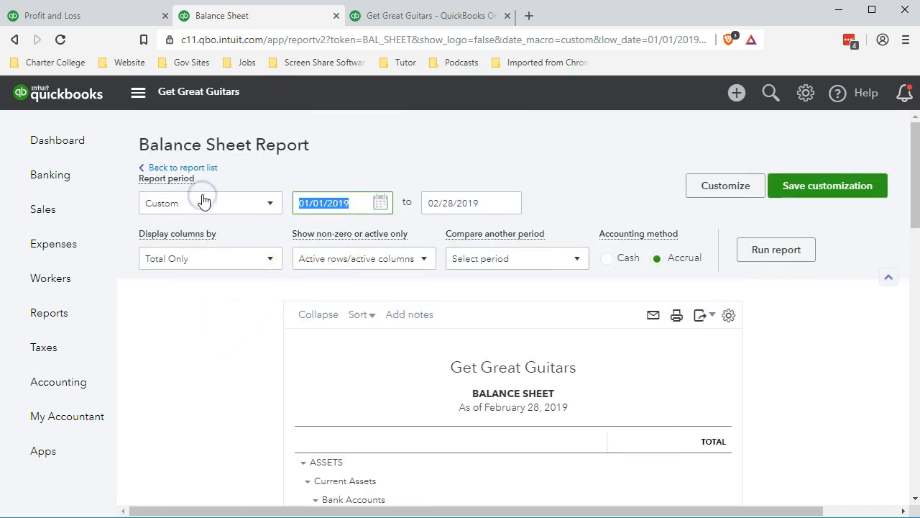
key("Tab")
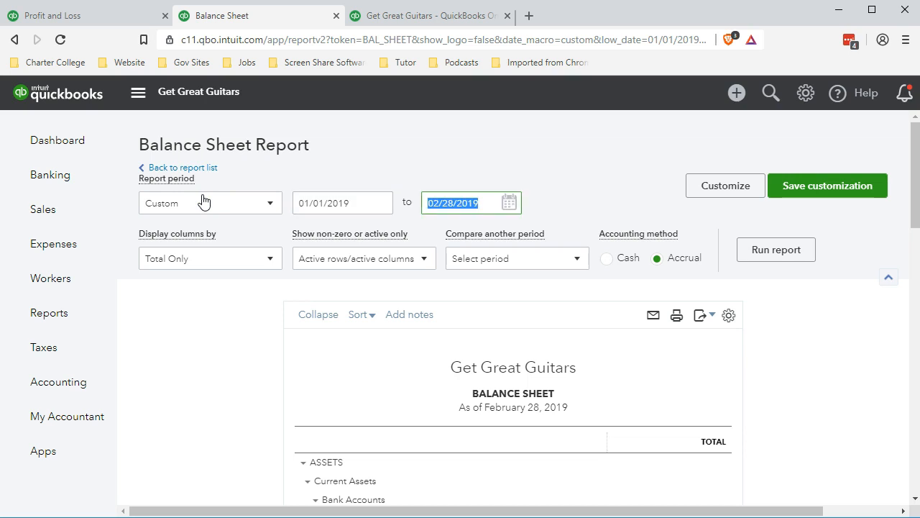
type("0")
type("3/31/2019")
key("Tab")
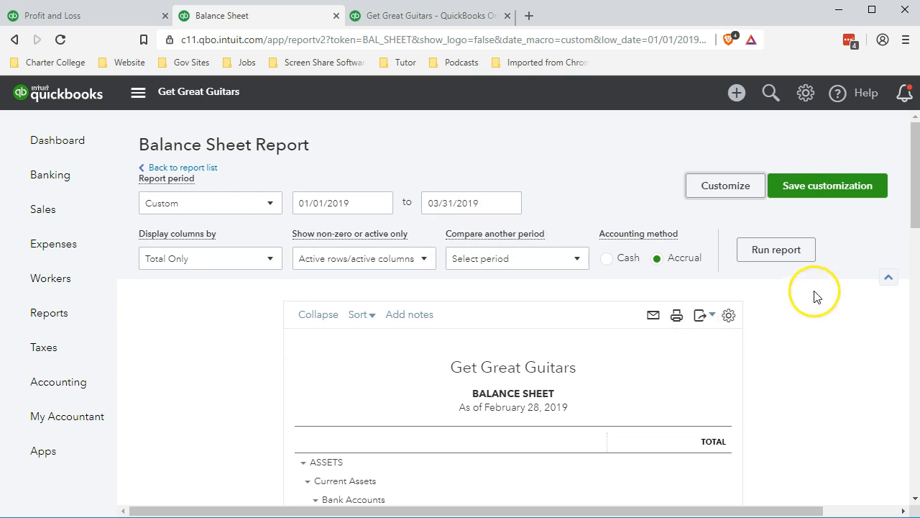
left_click(805, 249)
scroll(673, 275, "down", 2)
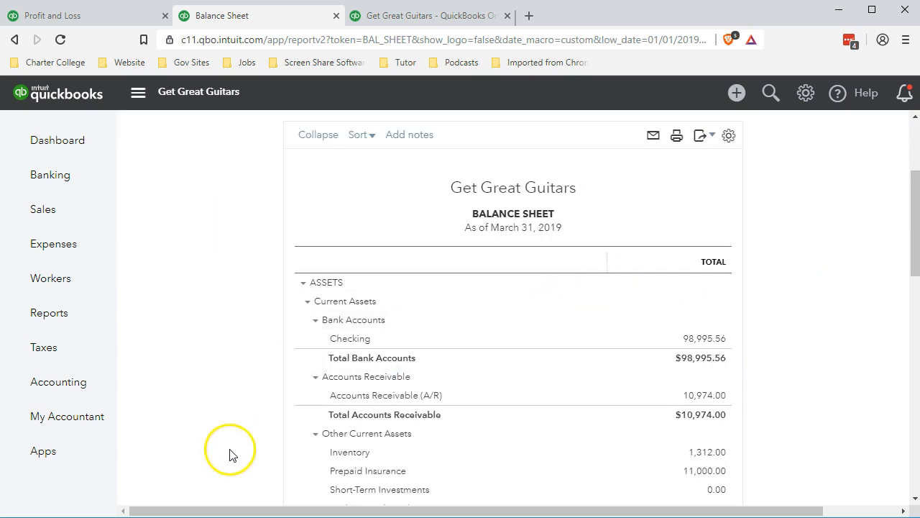
- Examine the adjusting, reversing and invoice amounts in the Accounts Receivable transaction detail, and return to the Balance Sheet summary
left_click(689, 395)
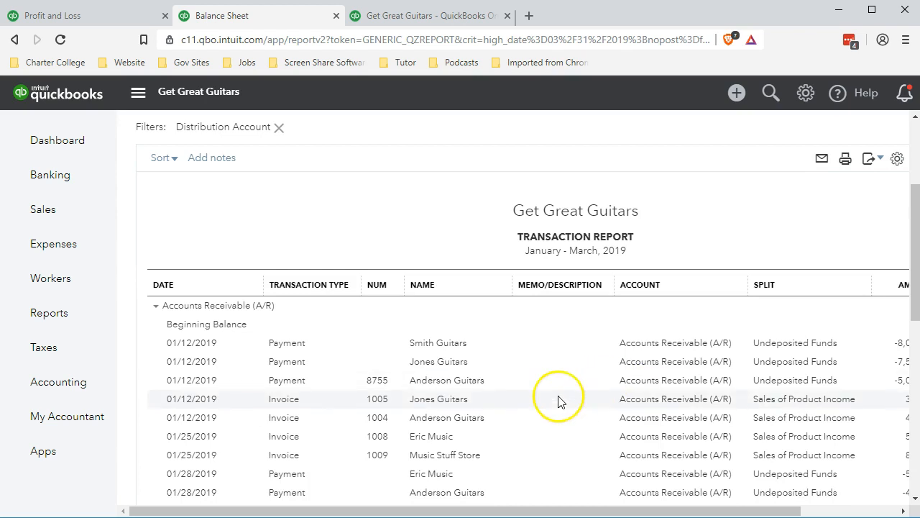
scroll(561, 401, "down", 7)
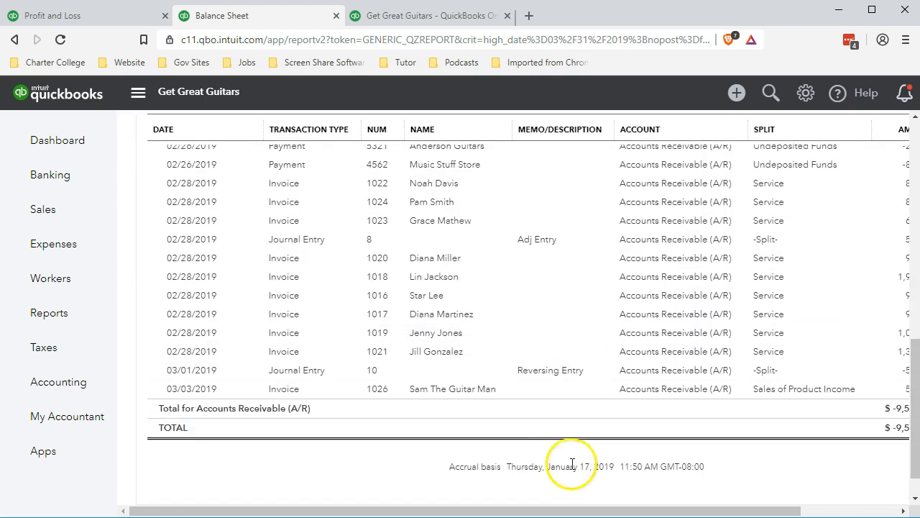
left_click_drag(574, 512, 638, 514)
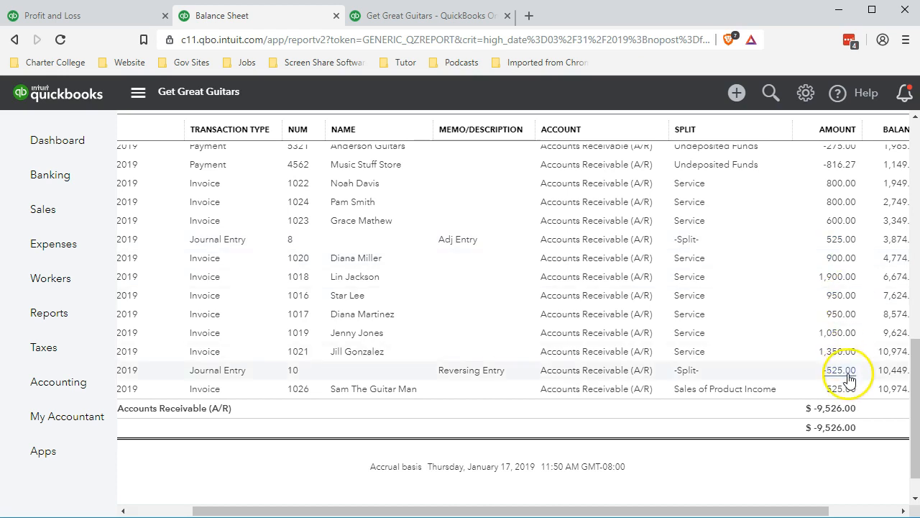
mouse_move(805, 510)
left_mouse_down()
mouse_move(756, 511)
mouse_move(802, 513)
left_mouse_up()
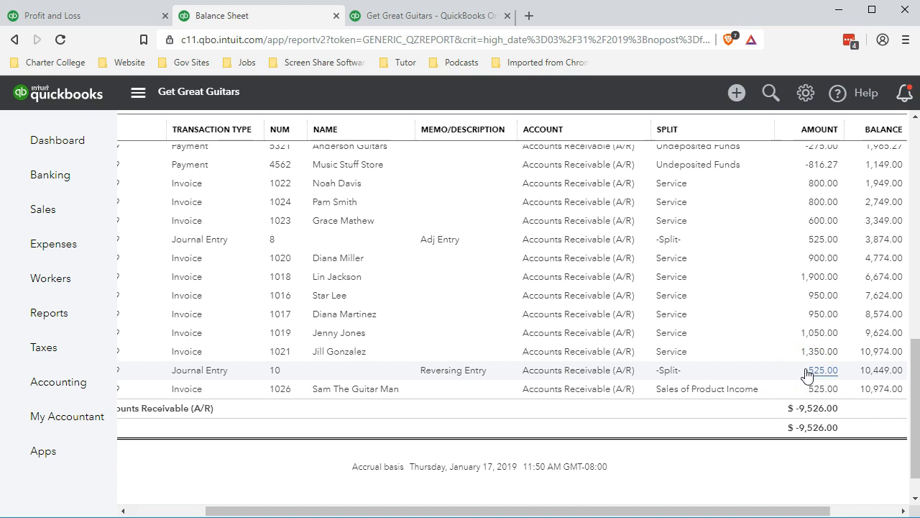
left_click_drag(781, 510, 485, 507)
scroll(302, 432, "up", 10)
left_click(204, 134)
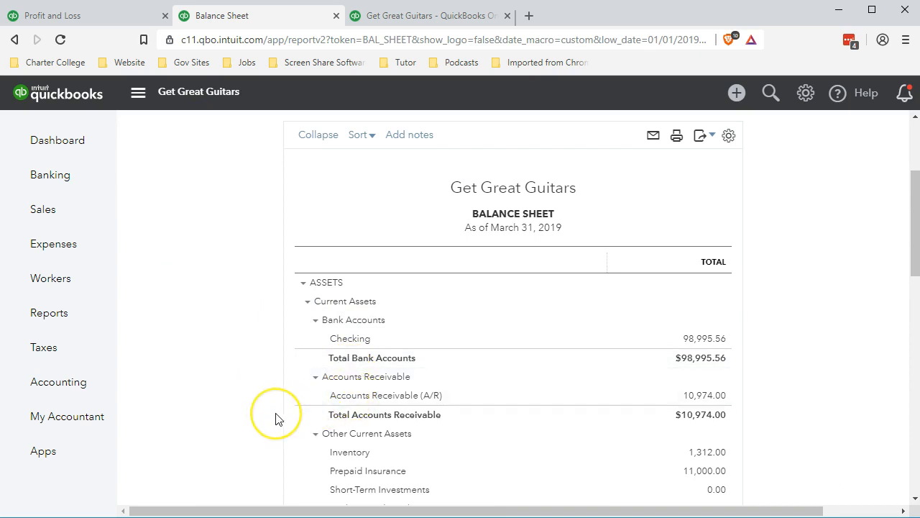
- Open the Balance Sheet's Inventory transaction detail and examine the amounts and balances of the adjusting entry, reversing entry and March invoice
scroll(279, 419, "down", 1)
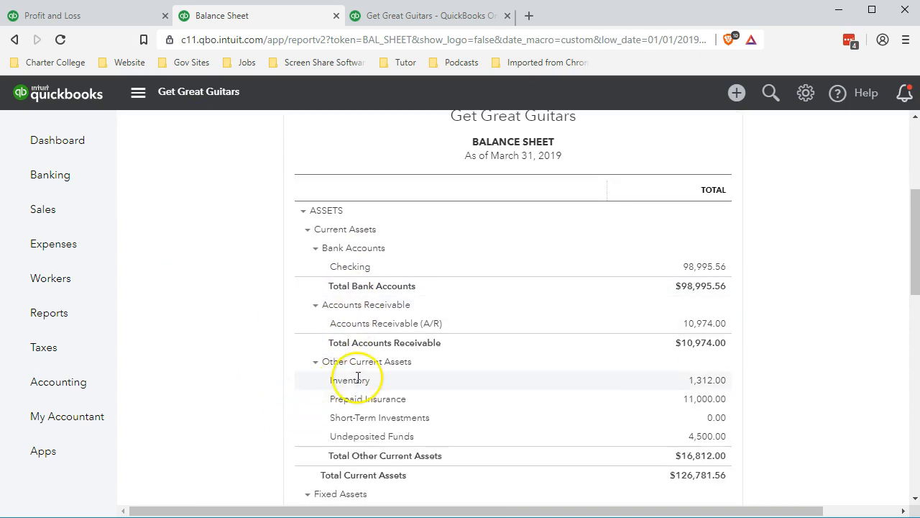
left_click(717, 384)
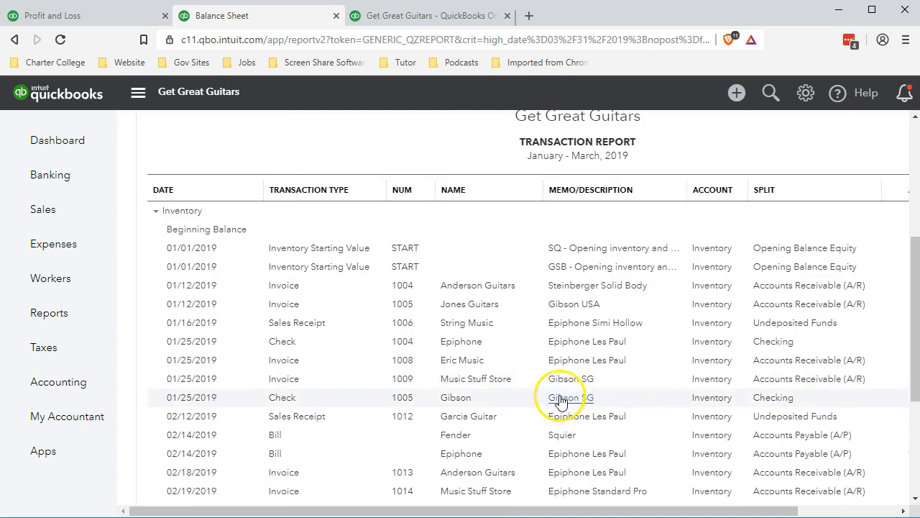
scroll(555, 402, "down", 2)
scroll(555, 403, "down", 2)
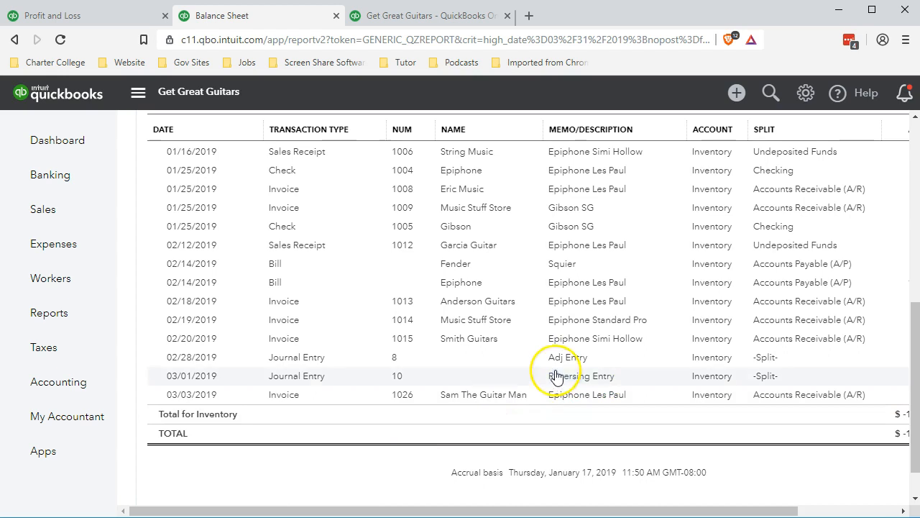
left_click_drag(629, 510, 700, 513)
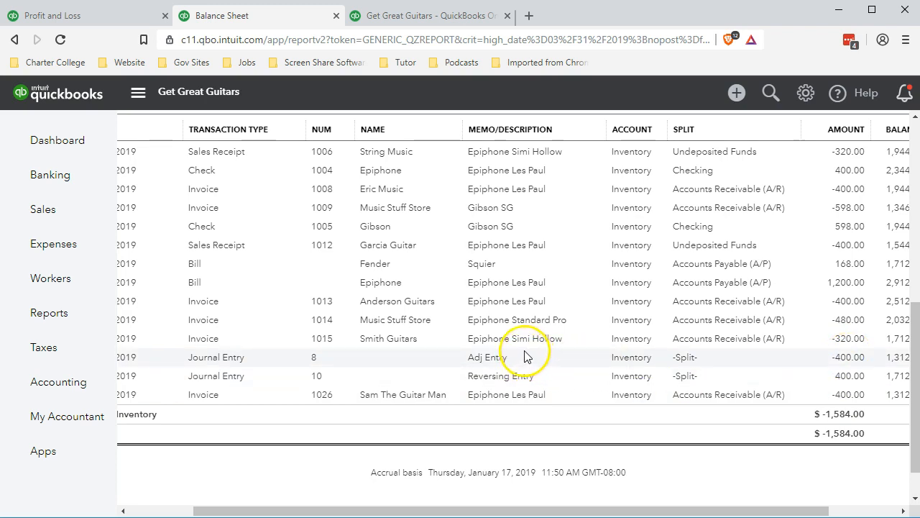
left_click_drag(561, 503, 525, 510)
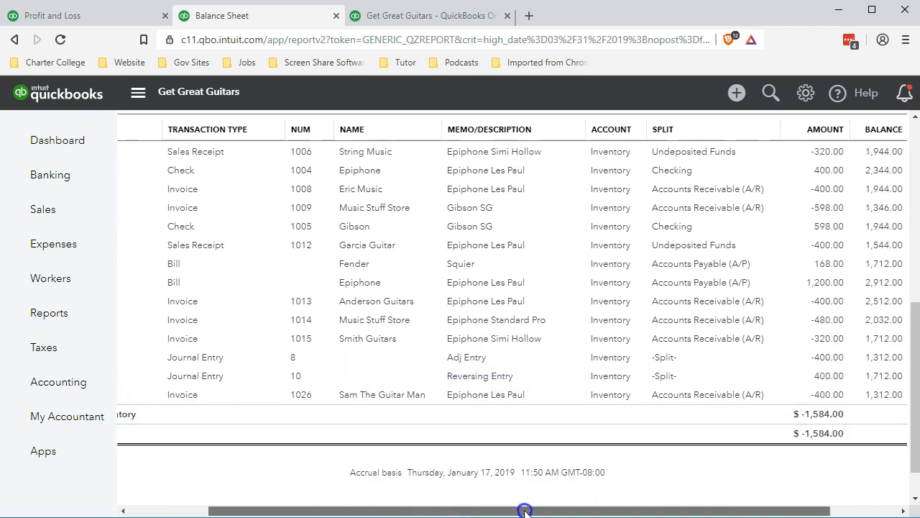
- Examine the March invoice's amount in the Inventory transaction detail, and return to the Balance Sheet summary
left_click(836, 395)
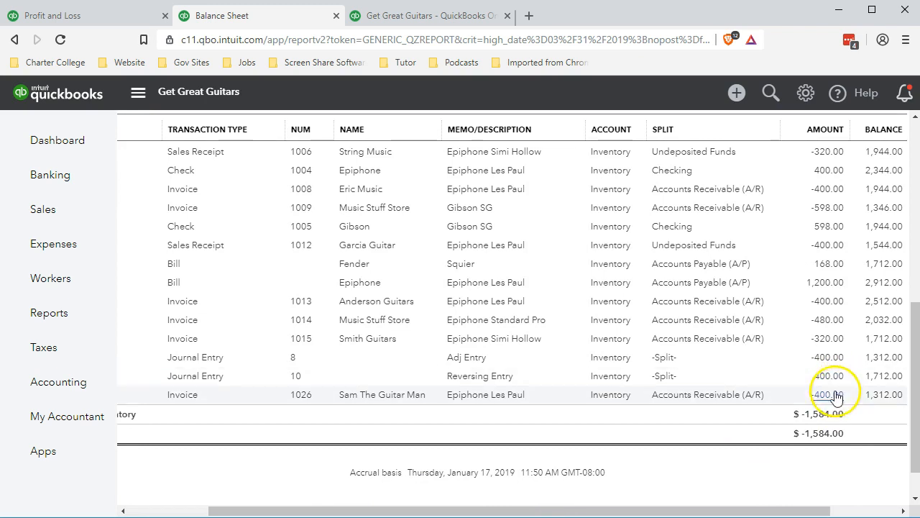
left_click_drag(782, 510, 431, 496)
scroll(224, 402, "up", 6)
left_click(221, 169)
- Open the New York Department of Taxation and Finance Payable transaction detail and examine the adjusting, reversing and March invoice amounts and balances
scroll(221, 175, "down", 4)
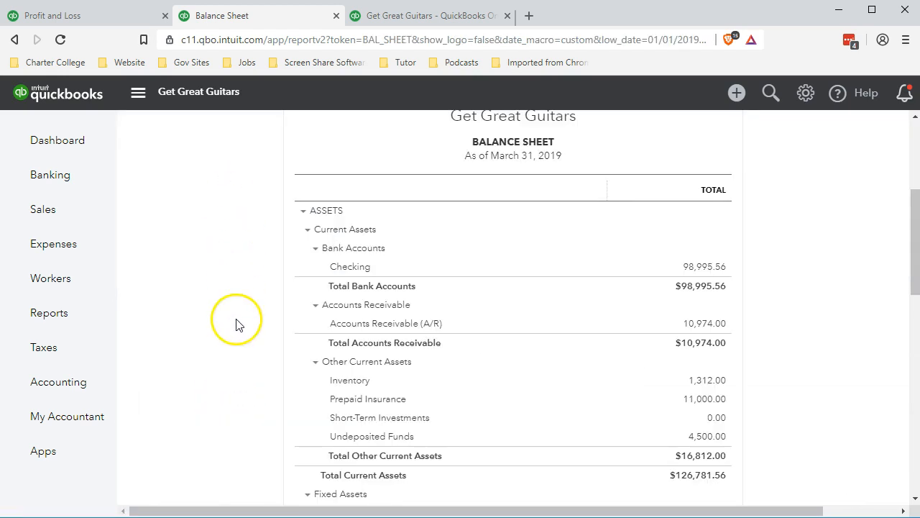
scroll(234, 323, "down", 5)
scroll(238, 330, "down", 2)
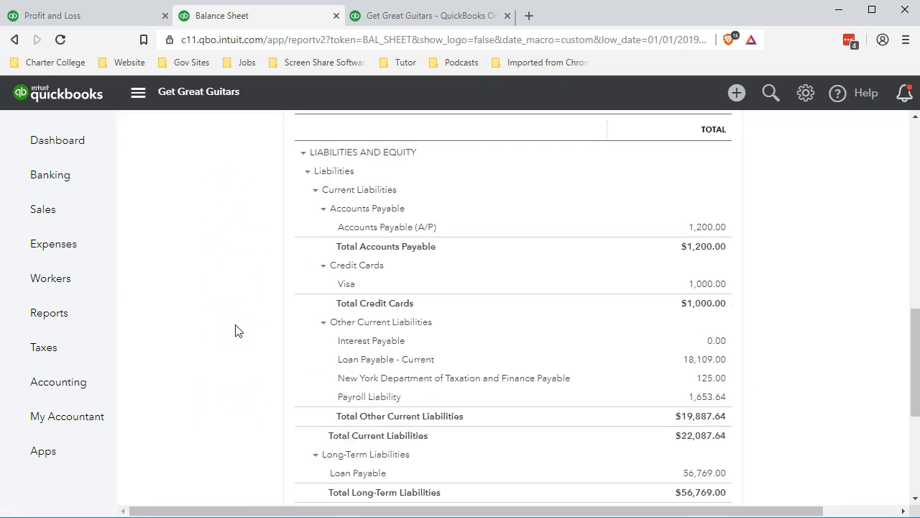
scroll(237, 329, "down", 1)
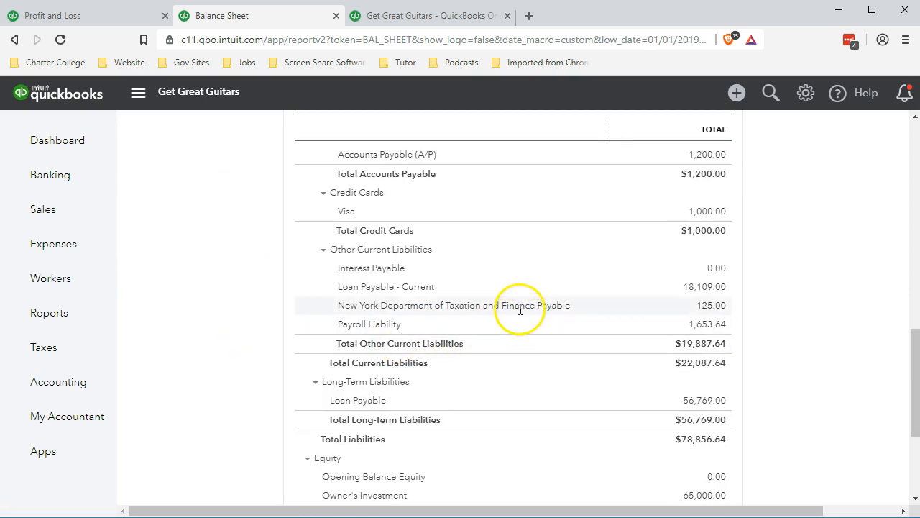
left_click(710, 306)
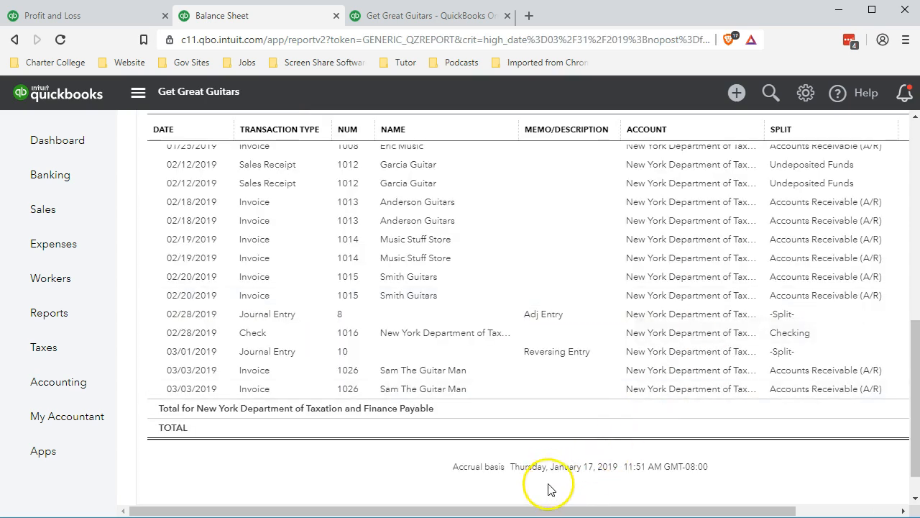
left_click_drag(455, 509, 537, 509)
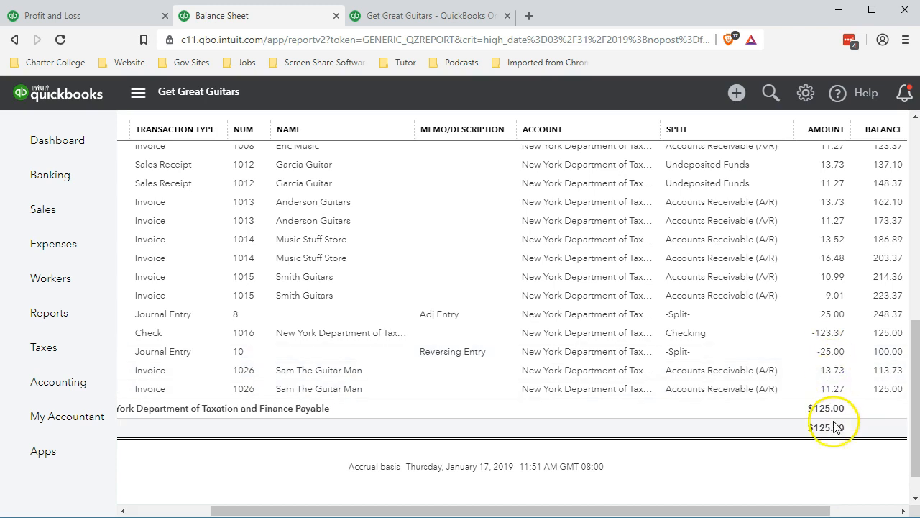
- Return from the sales tax payable transaction detail to the Balance Sheet summary
left_click_drag(811, 511, 731, 510)
scroll(314, 400, "up", 10)
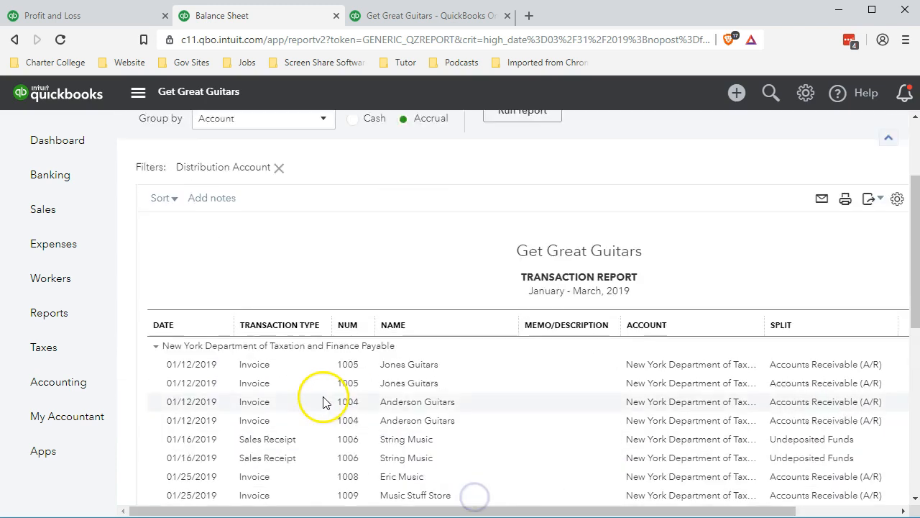
left_click(186, 168)
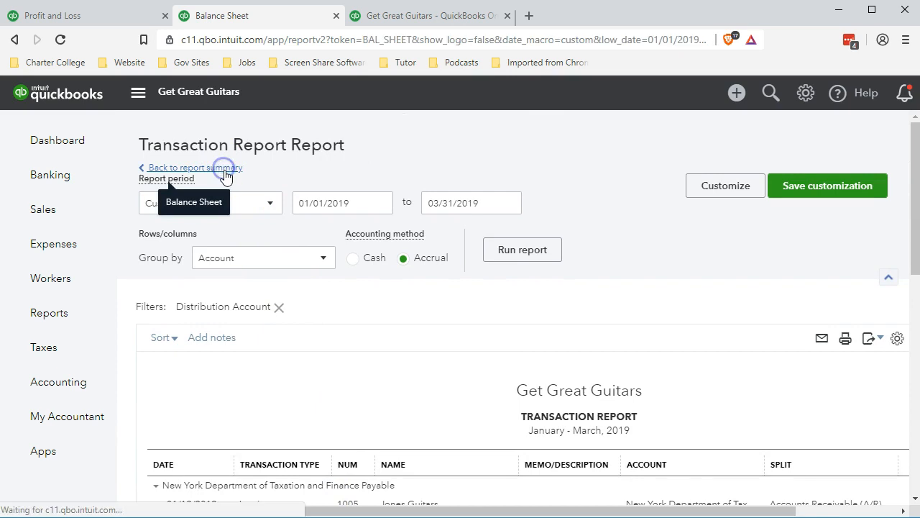
- In the other Get Great Guitars browser tab, open the Customer Balance Detail report from the Who owes you group
left_click(415, 15)
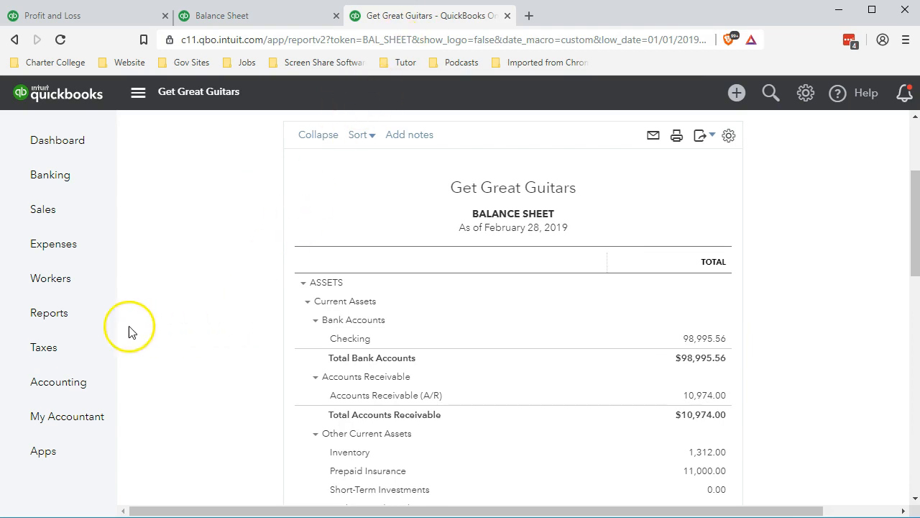
left_click(62, 322)
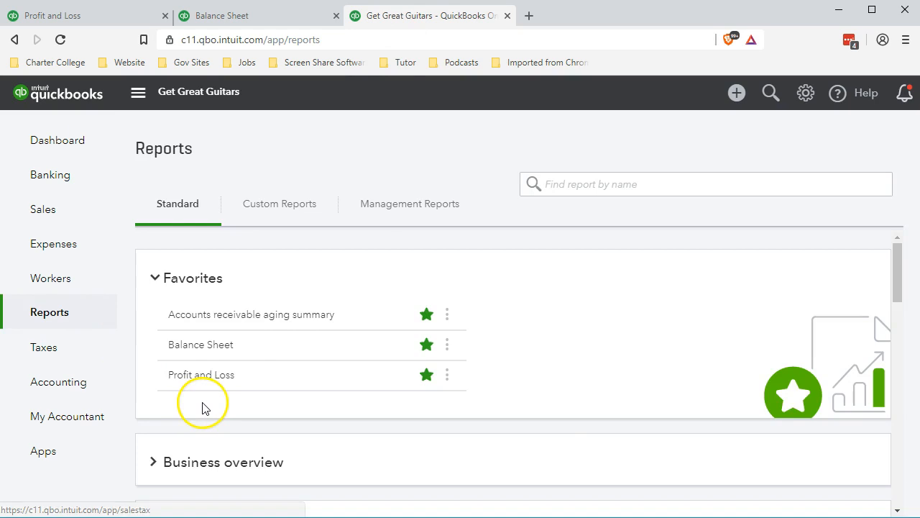
scroll(201, 422, "down", 2)
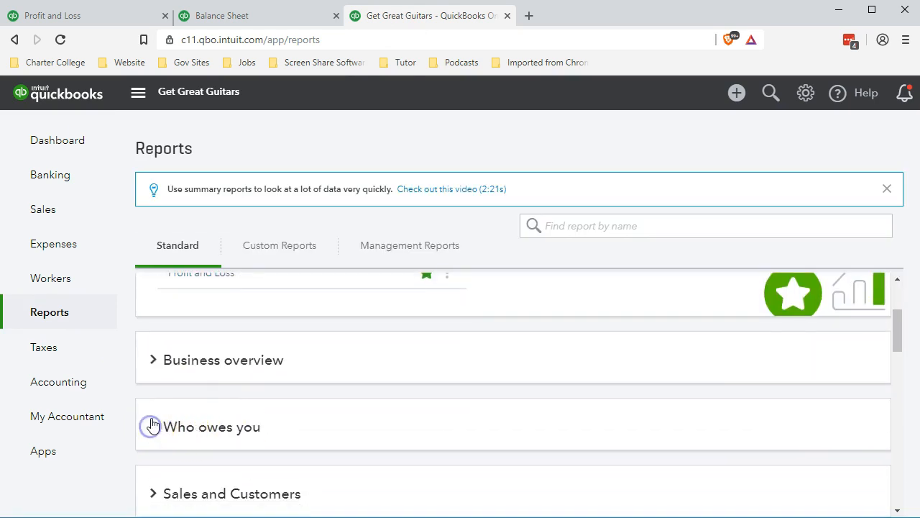
scroll(151, 425, "down", 1)
left_click(181, 365)
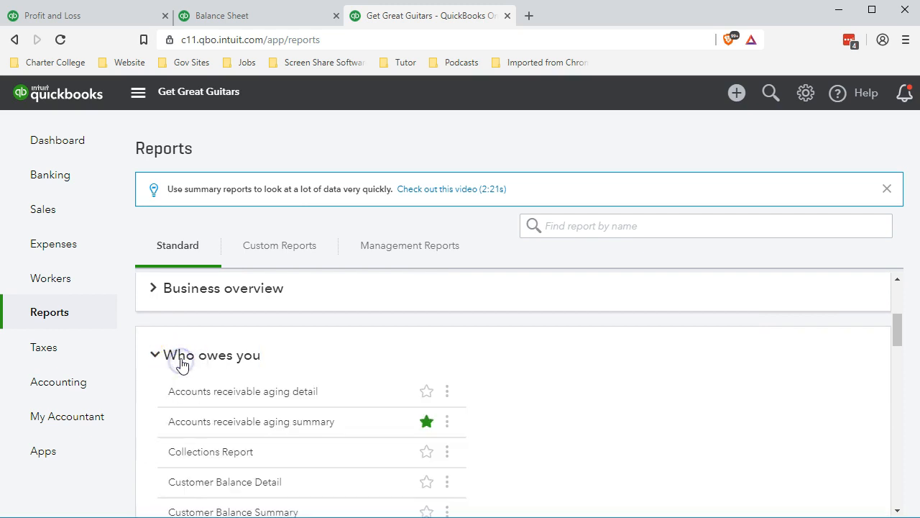
scroll(690, 411, "down", 1)
scroll(691, 411, "up", 1)
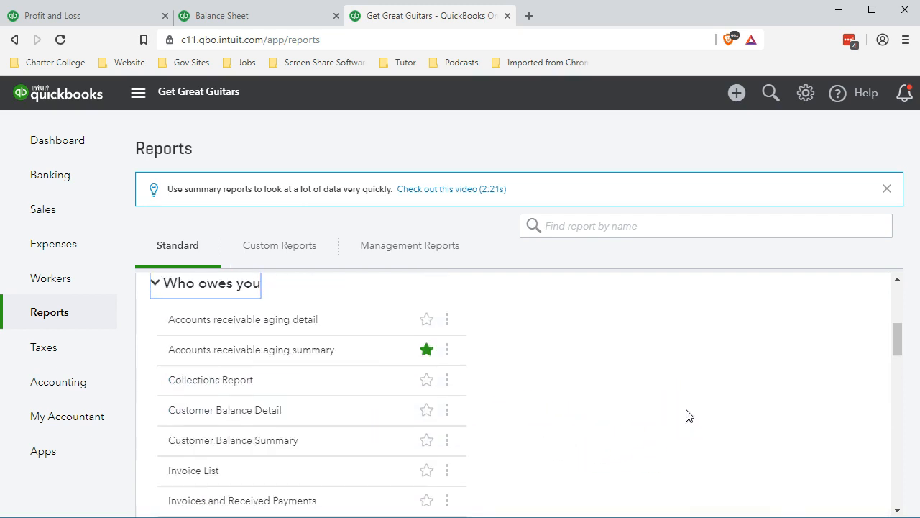
left_click(258, 415)
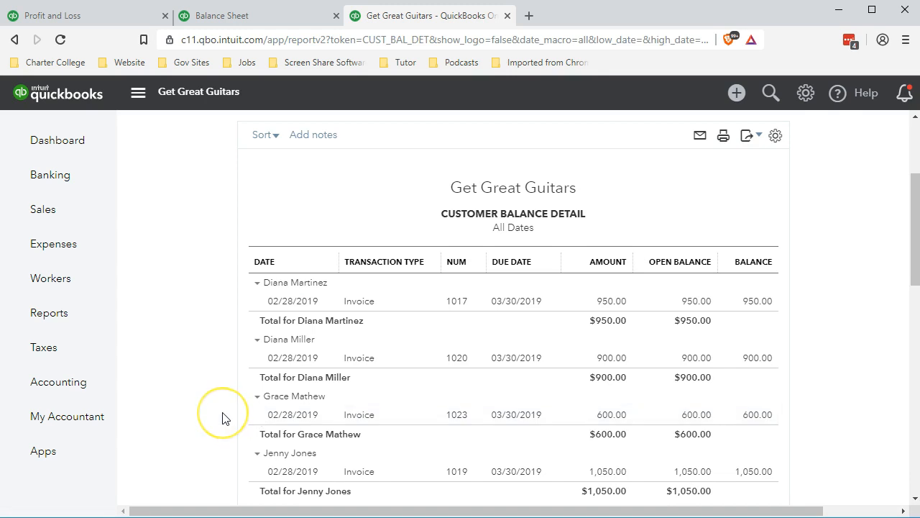
- Examine the adjusting entry, reversing entry and March invoice under their customer, and the report total, in the Customer Balance Detail
scroll(222, 418, "down", 1)
scroll(222, 418, "down", 2)
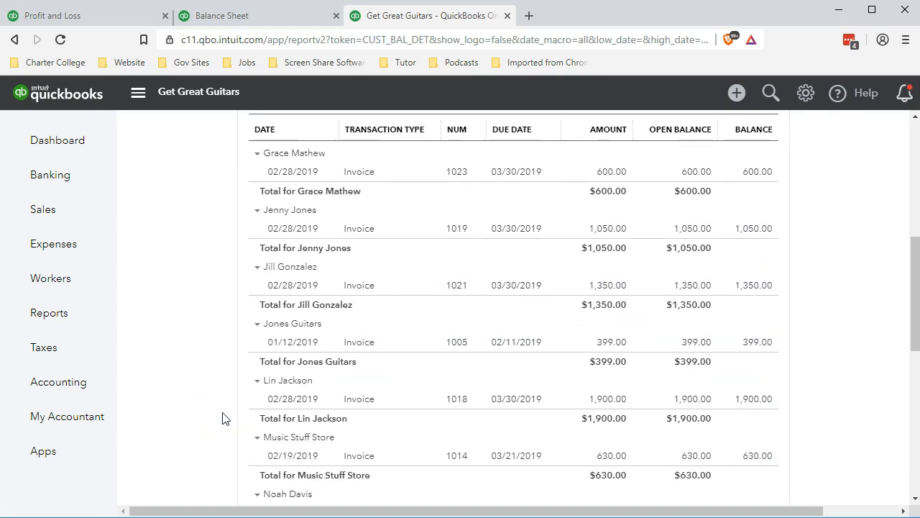
scroll(222, 418, "down", 1)
scroll(222, 418, "down", 2)
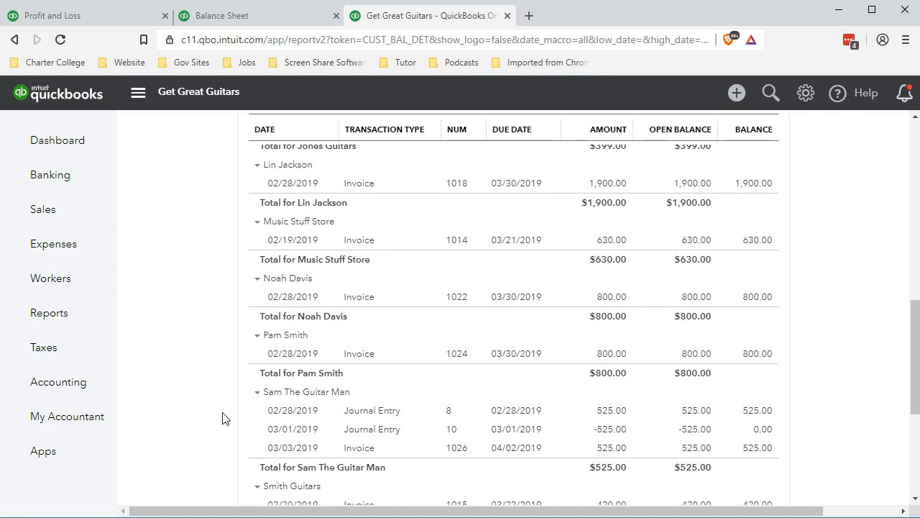
scroll(222, 419, "down", 2)
scroll(222, 418, "down", 1)
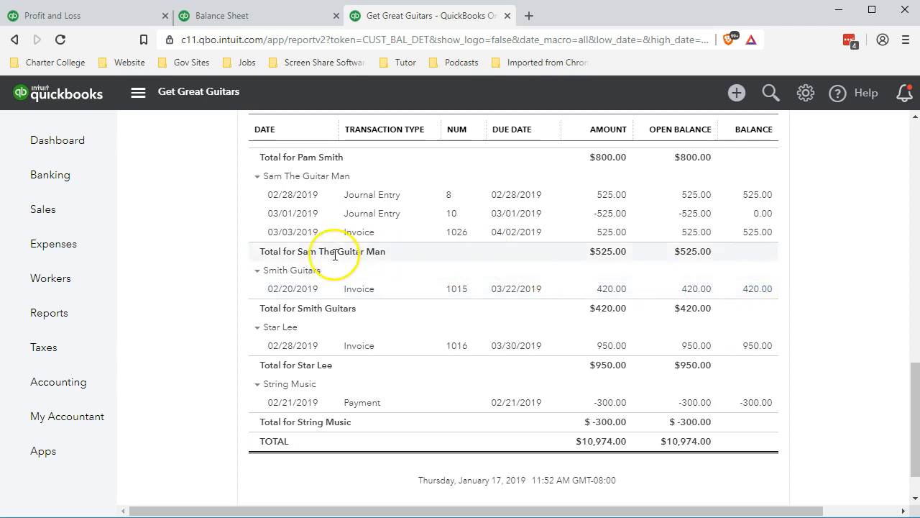
- From the Customers list, open the record of the customer billed on the 03/03/2019 invoice
mouse_move(57, 211)
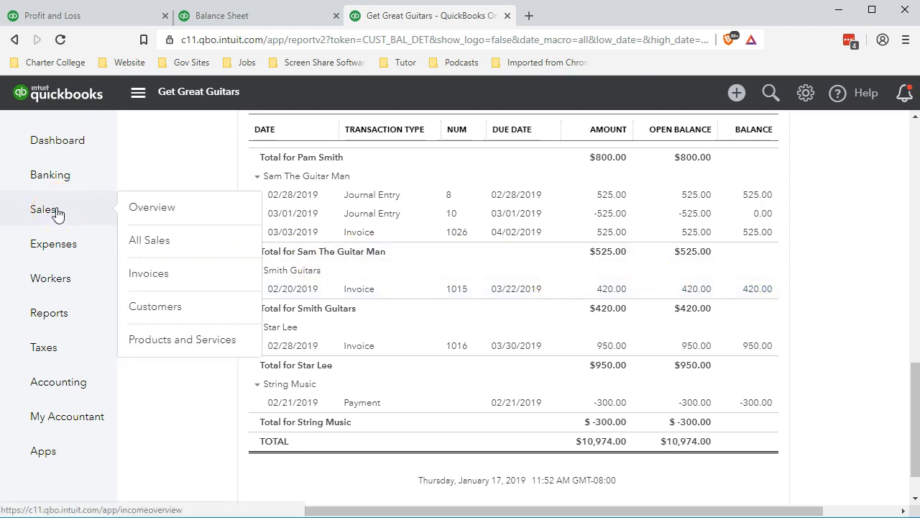
left_click(163, 309)
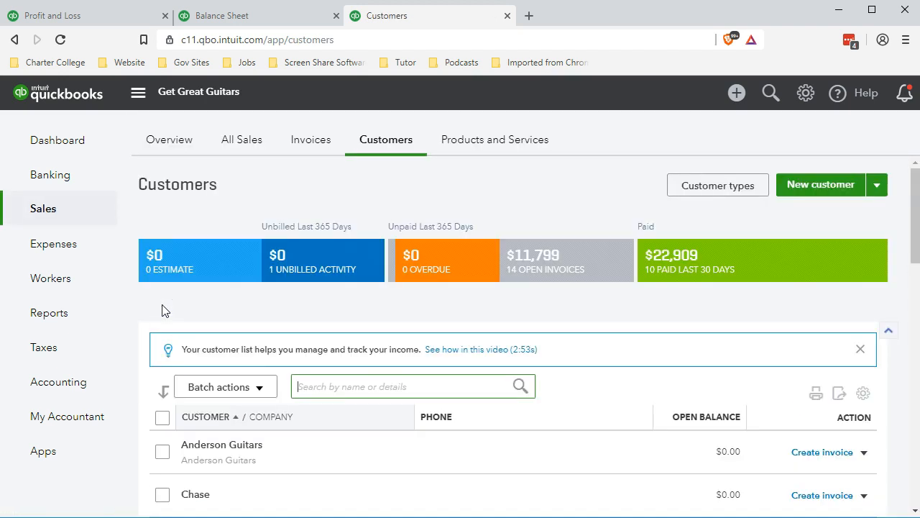
scroll(161, 310, "down", 4)
scroll(162, 310, "down", 4)
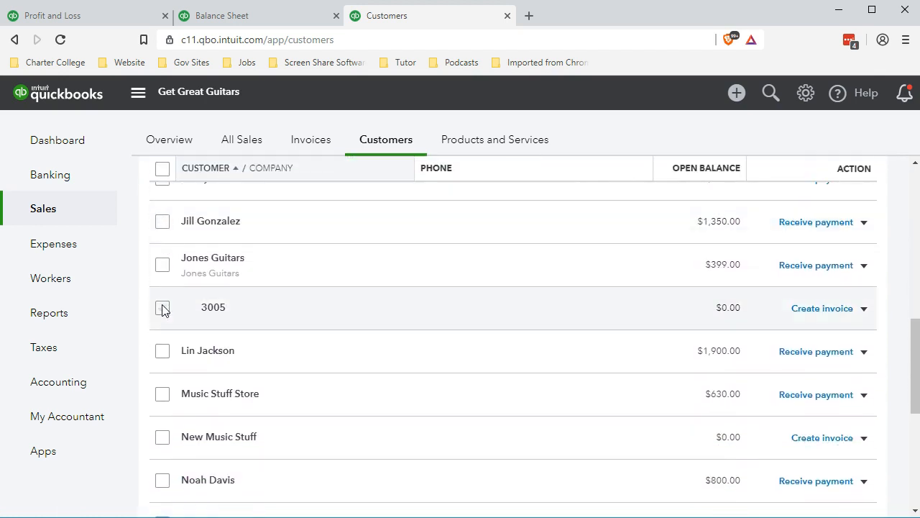
scroll(161, 310, "down", 3)
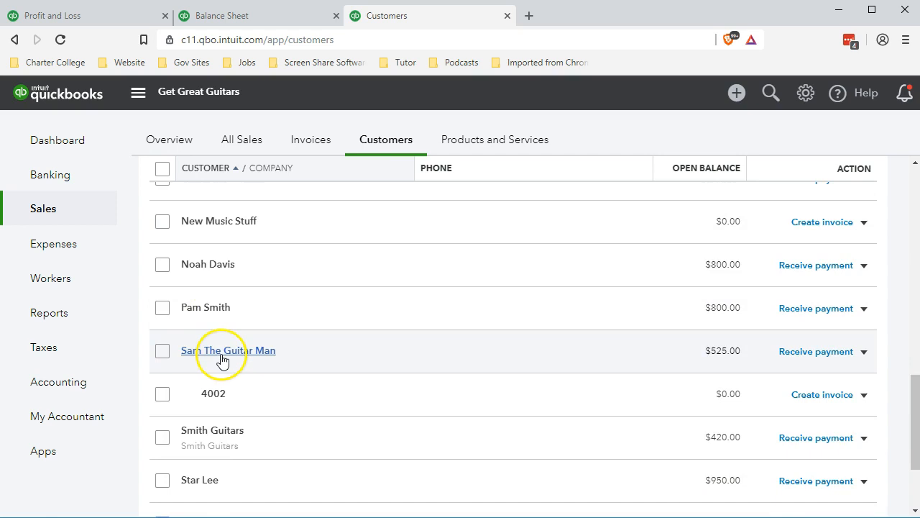
left_click(221, 356)
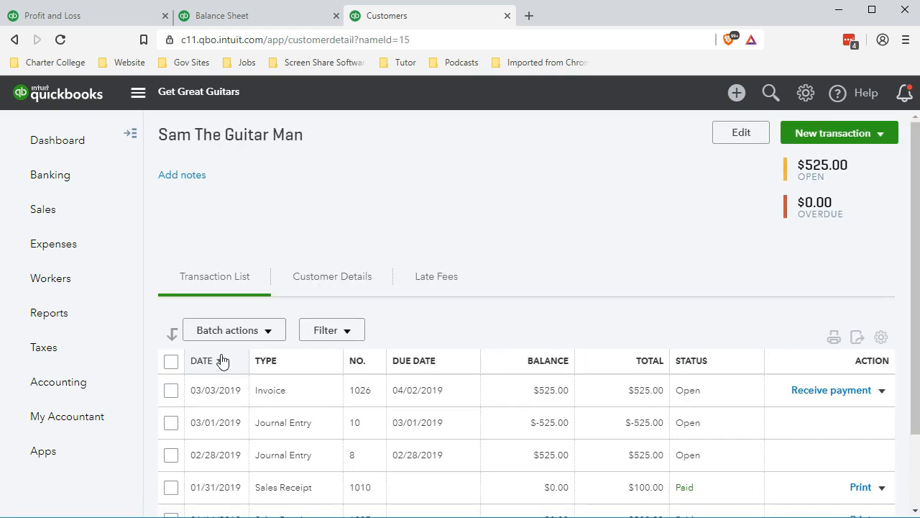
- Examine the balances of the 02/28/2019 and 03/01/2019 journal entries and the 03/03/2019 invoice in the customer's transaction list
scroll(221, 359, "down", 1)
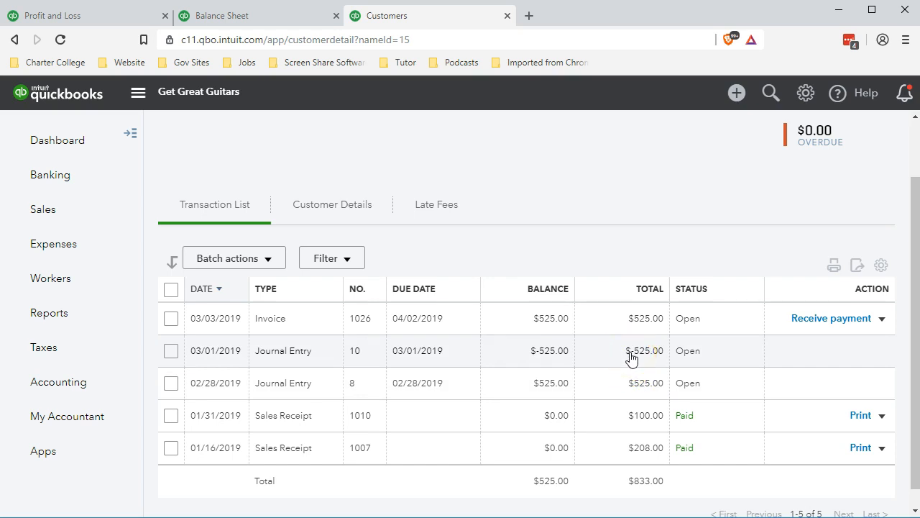
left_click(639, 328)
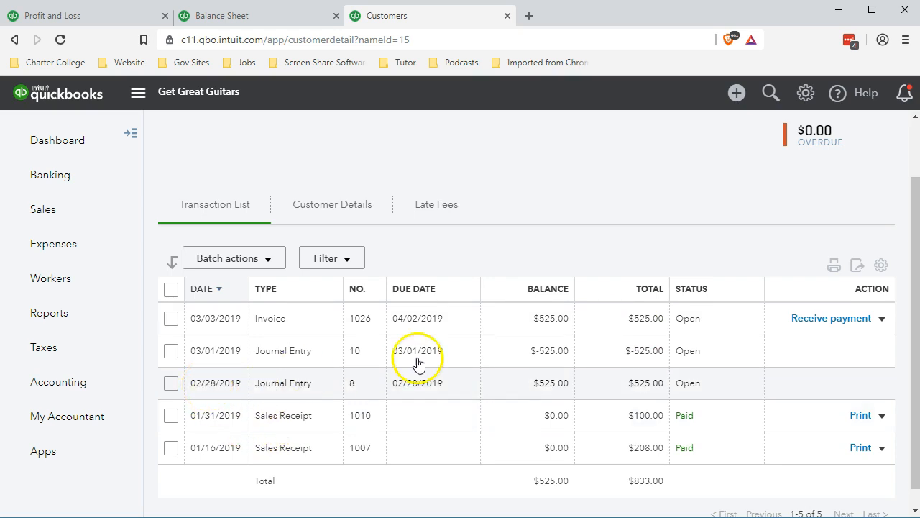
left_click(598, 332)
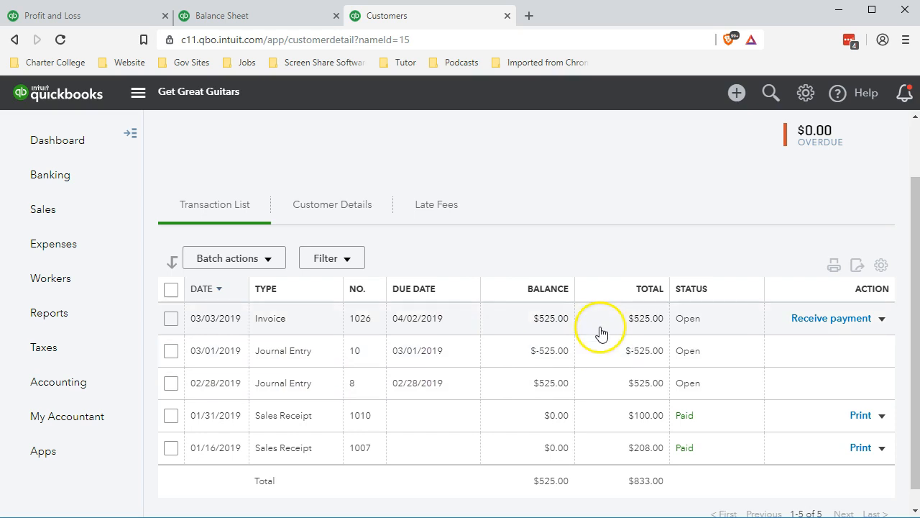